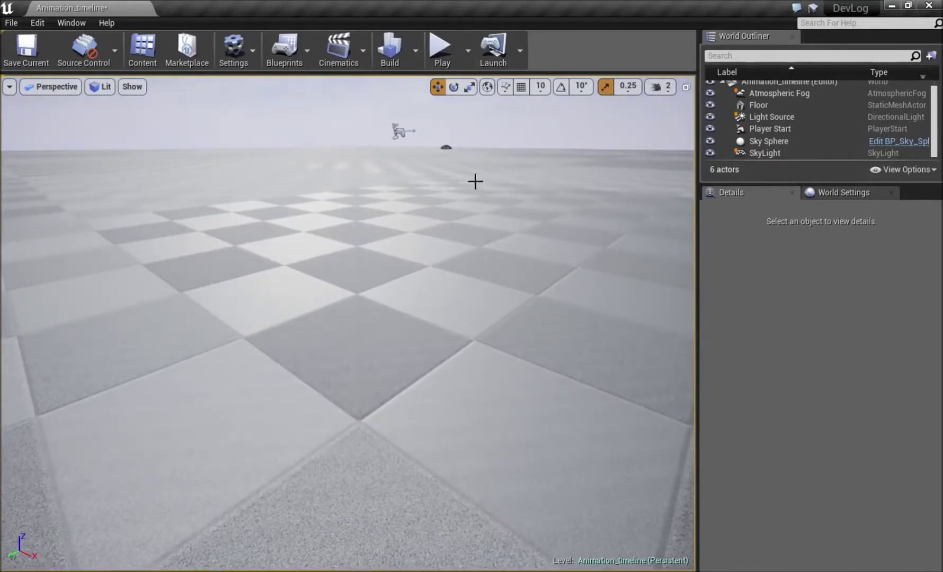
# Create a material named M_tutorial in the StarterContent/Materials/Rust folder
pyautogui.moveTo(337, 294); pyautogui.dragTo(392, 266, button='right')
pyautogui.moveTo(1, 318); pyautogui.dragTo(425, 162)
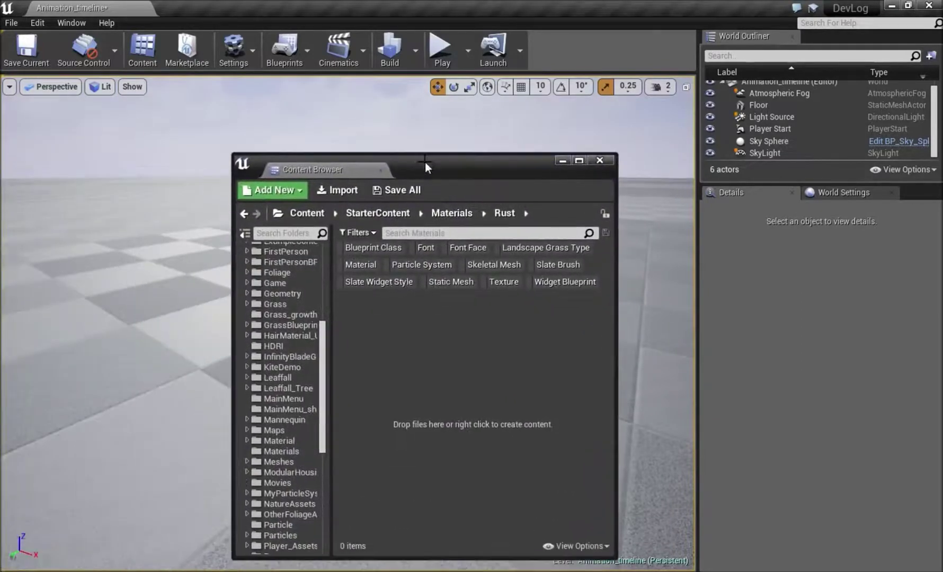
pyautogui.rightClick(403, 333)
pyautogui.click(441, 356)
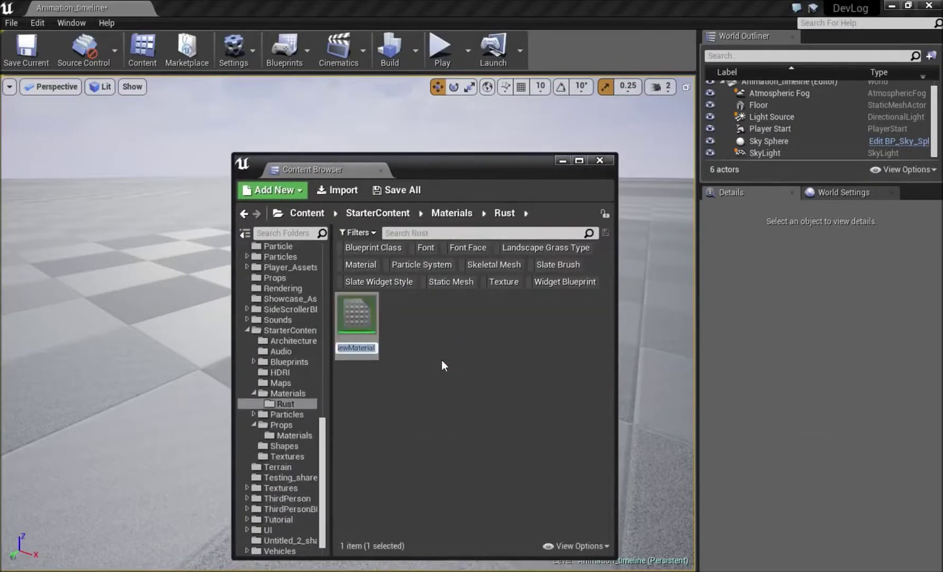
pyautogui.write('M_tutorial')
pyautogui.press('Return')
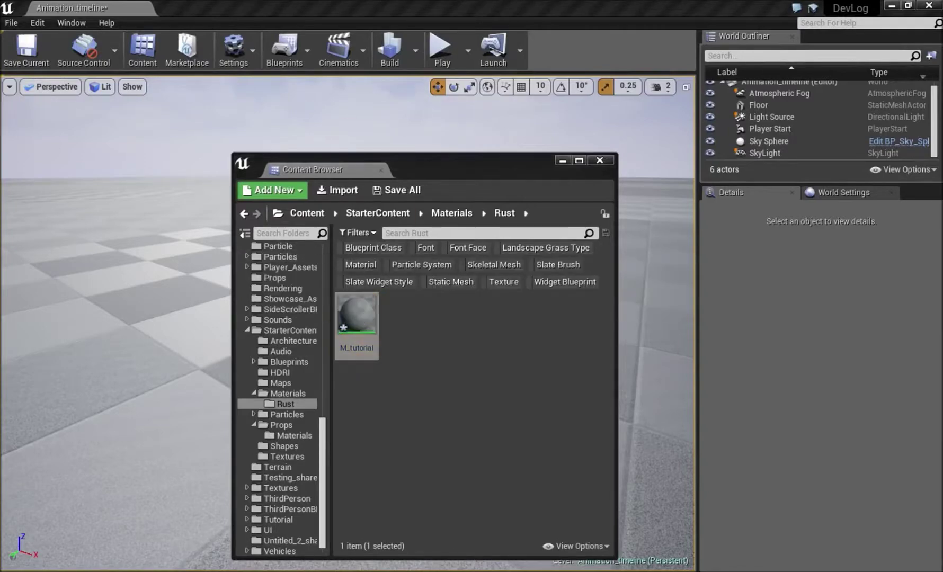
# Open the M_tutorial material, add a scalar parameter and connect it to the material's Roughness input
pyautogui.click(559, 265)
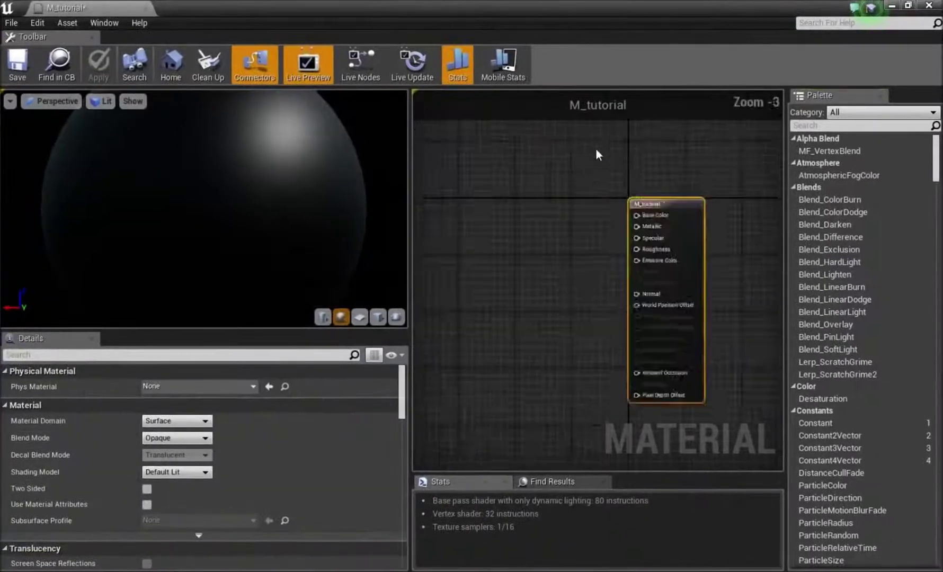
pyautogui.scroll(3, 597, 151)
pyautogui.moveTo(528, 322); pyautogui.dragTo(640, 268, button='right')
pyautogui.moveTo(552, 290); pyautogui.dragTo(516, 259, button='right')
pyautogui.click(481, 256)
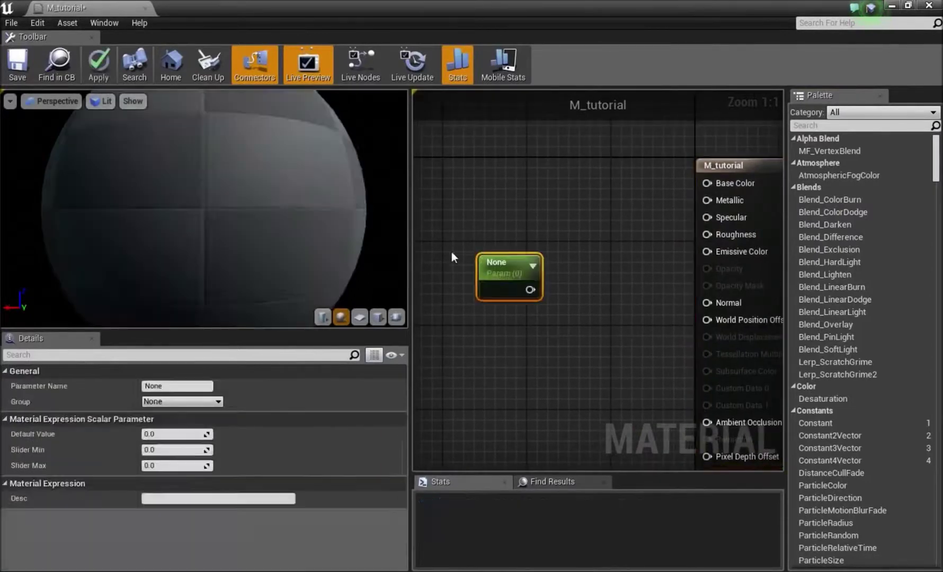
pyautogui.moveTo(530, 289); pyautogui.dragTo(741, 234)
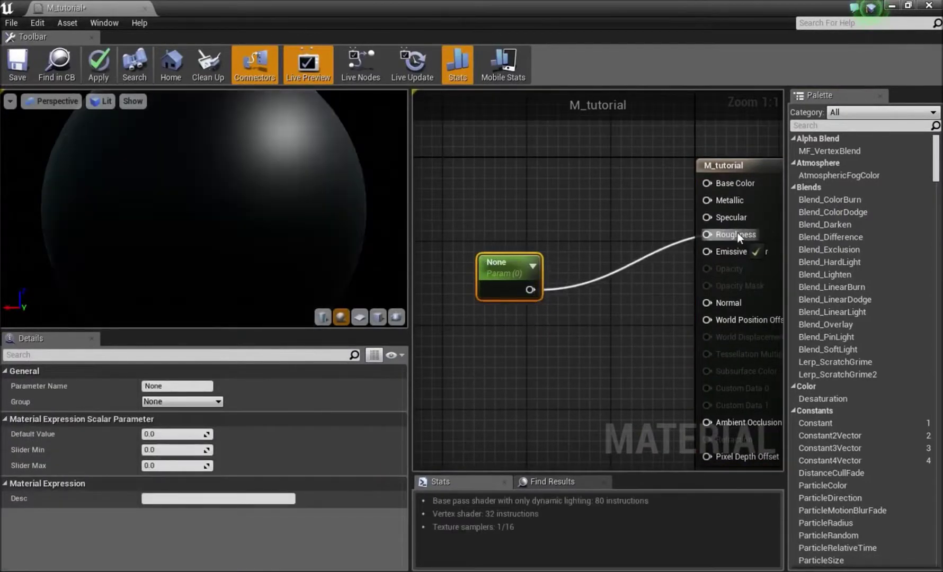
# Name the scalar parameter Roughness and shift its node farther from the material node
pyautogui.click(183, 387)
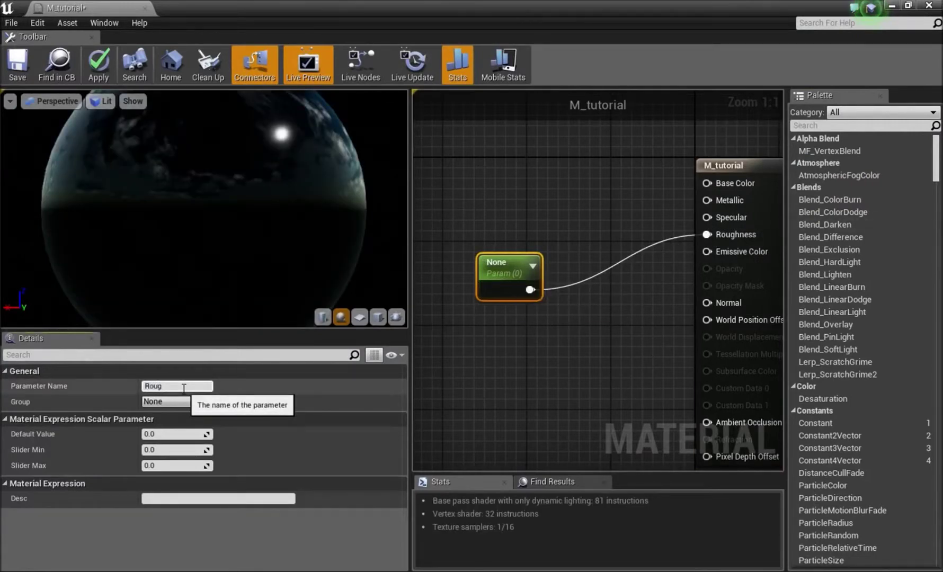
pyautogui.write('Roughness')
pyautogui.press('Return')
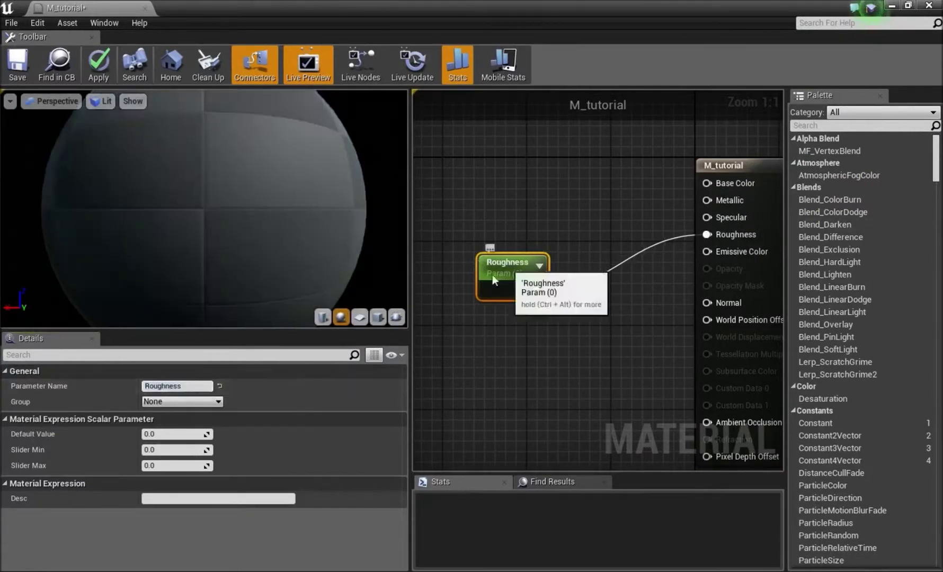
pyautogui.moveTo(507, 267); pyautogui.dragTo(452, 307)
pyautogui.click(525, 211)
# Add a Texture Sample node above the Roughness parameter and assign the T_Perlin_Noise_M texture to it
pyautogui.moveTo(459, 146); pyautogui.dragTo(663, 260, button='right')
pyautogui.press('t')
pyautogui.click(513, 277)
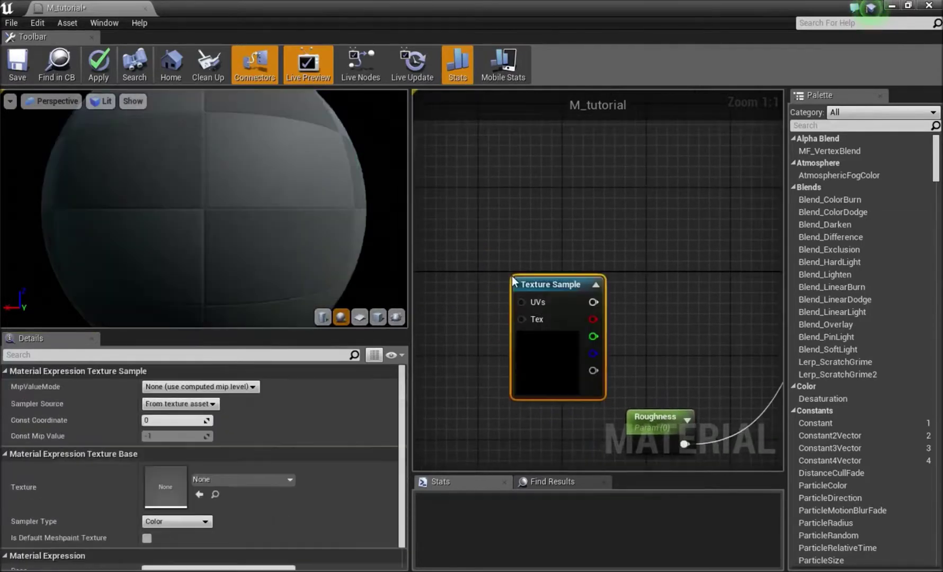
pyautogui.click(274, 478)
pyautogui.click(274, 477)
pyautogui.click(275, 481)
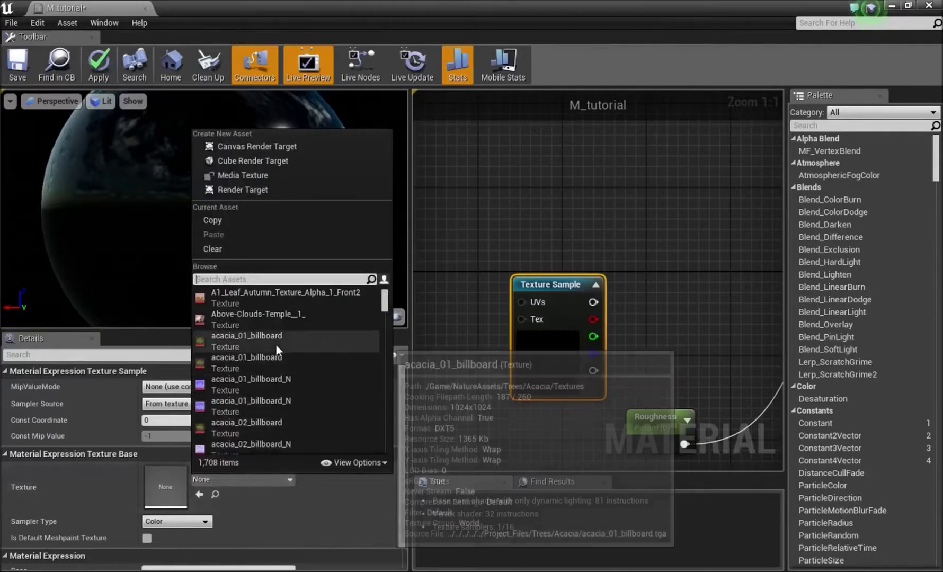
pyautogui.write('perlin')
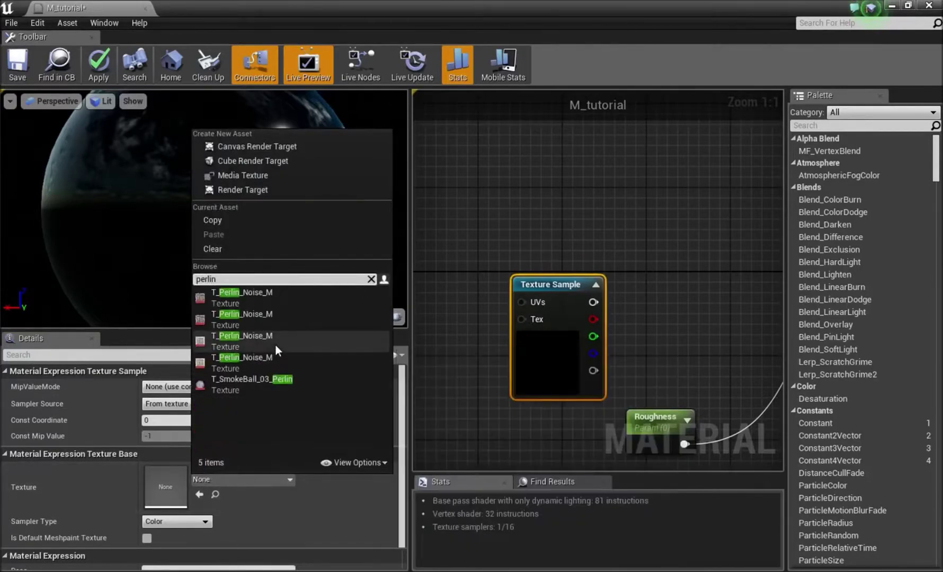
pyautogui.click(233, 297)
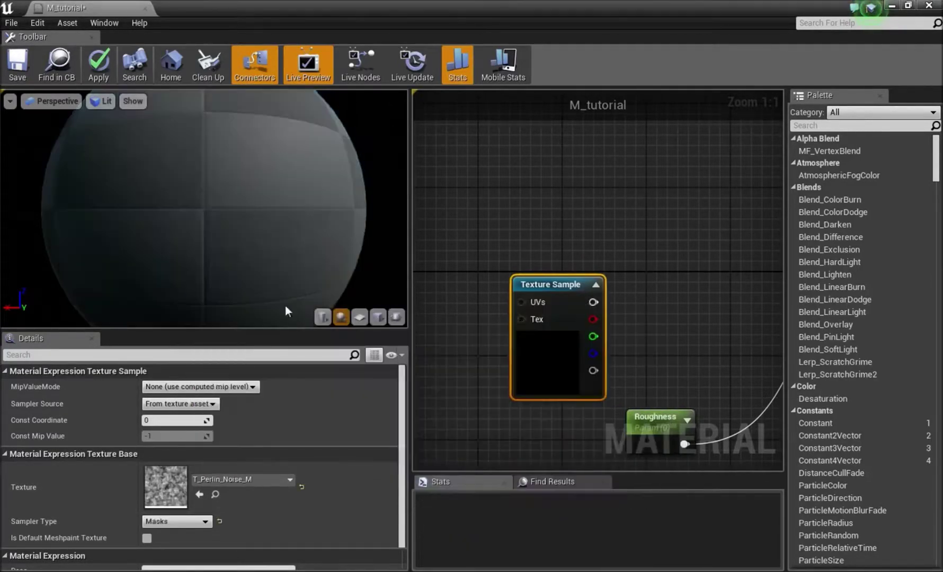
pyautogui.moveTo(538, 361); pyautogui.dragTo(453, 346)
pyautogui.click(551, 303)
# Add a second Texture Sample above the noise sample, using the StarterContent texture T_Ground_Grass_D
pyautogui.moveTo(454, 173); pyautogui.dragTo(536, 258, button='right')
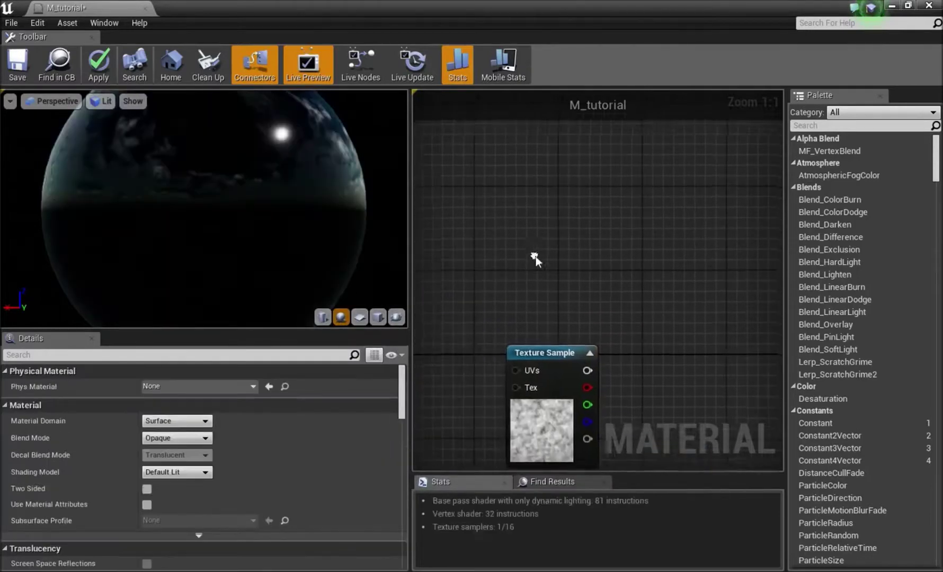
pyautogui.click(464, 236)
pyautogui.moveTo(490, 299); pyautogui.dragTo(487, 284)
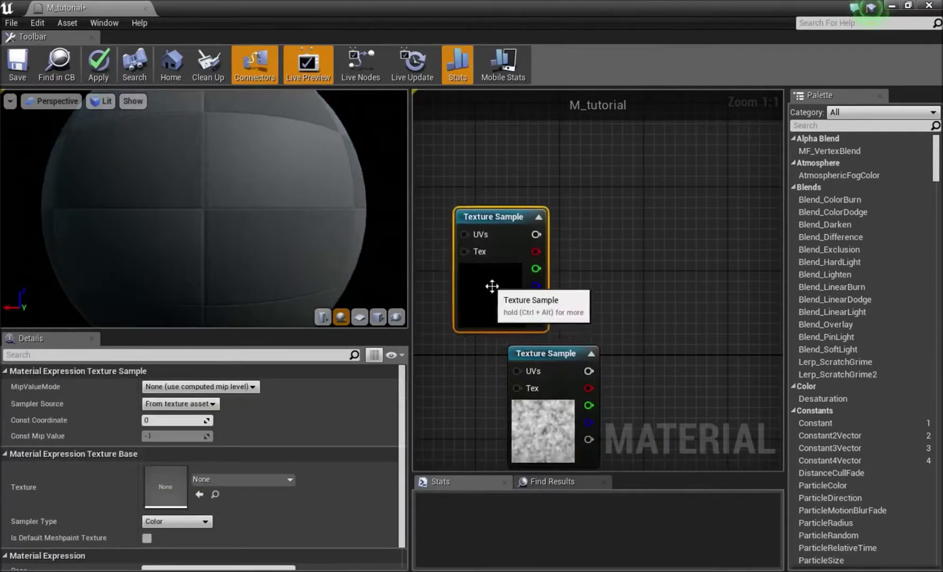
pyautogui.click(246, 481)
pyautogui.write('grass')
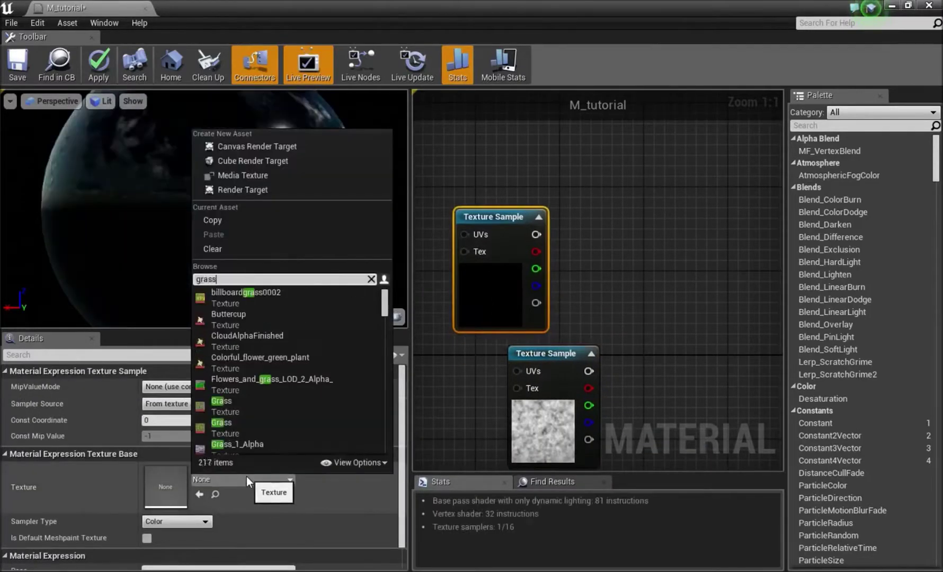
pyautogui.write(' starter')
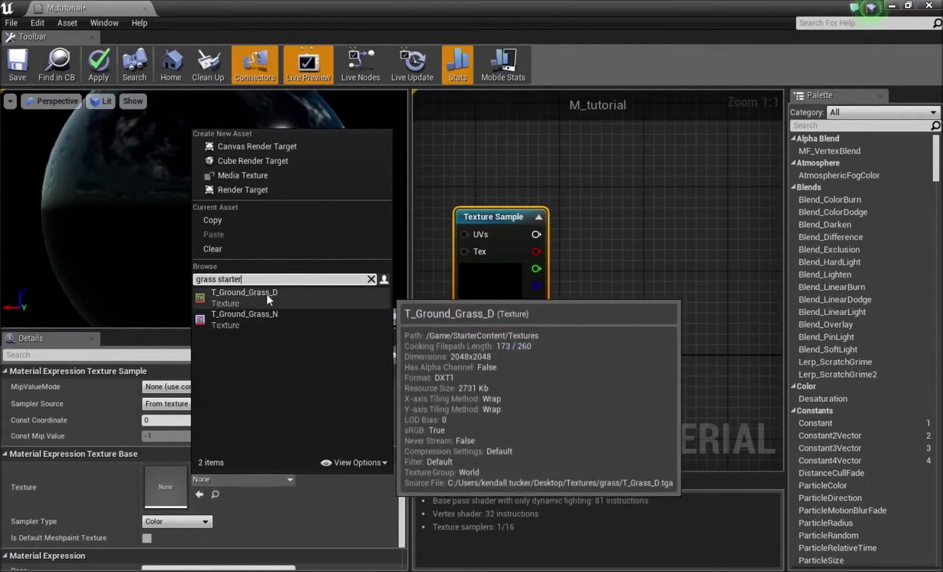
pyautogui.click(263, 300)
pyautogui.moveTo(484, 294); pyautogui.dragTo(433, 291)
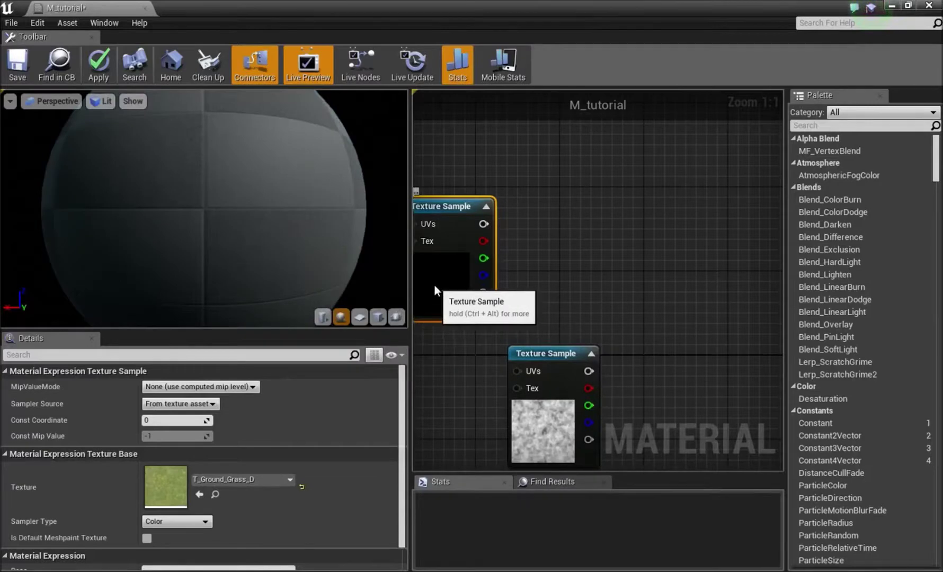
pyautogui.click(614, 262)
# Add a Lerp node, connecting the grass texture to its B input and the Perlin noise texture to its Alpha
pyautogui.moveTo(583, 181); pyautogui.dragTo(552, 249, button='right')
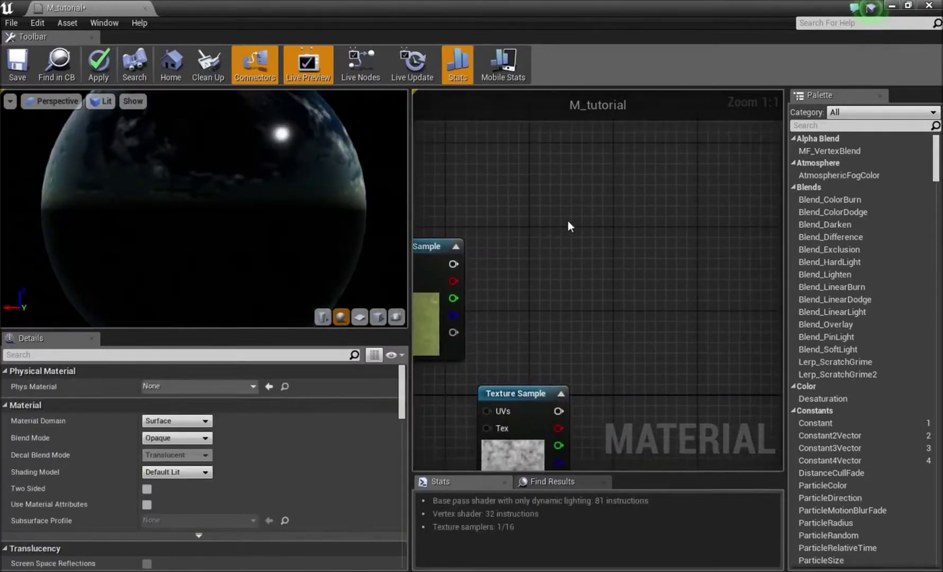
pyautogui.click(614, 210)
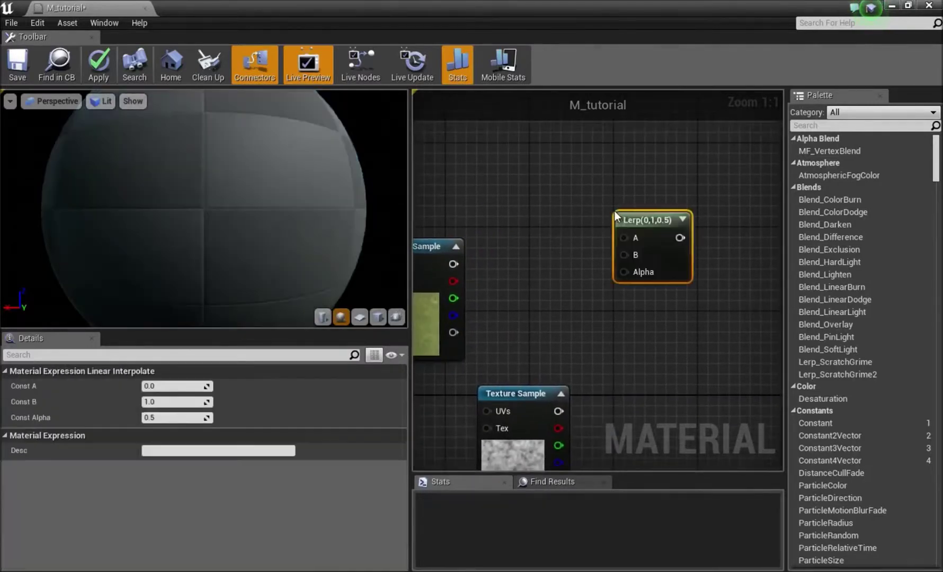
pyautogui.click(453, 274)
pyautogui.moveTo(452, 264); pyautogui.dragTo(629, 240)
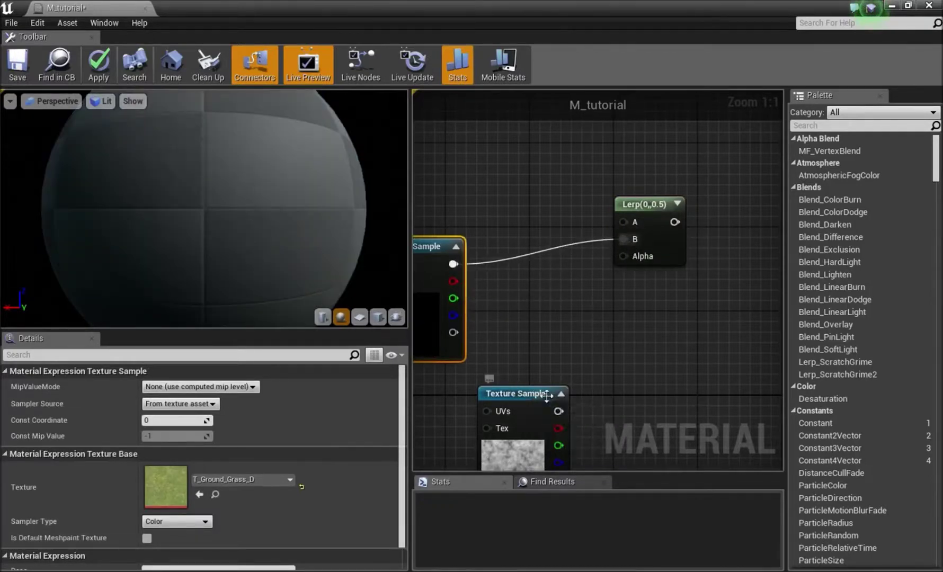
pyautogui.moveTo(490, 379); pyautogui.dragTo(484, 301, button='right')
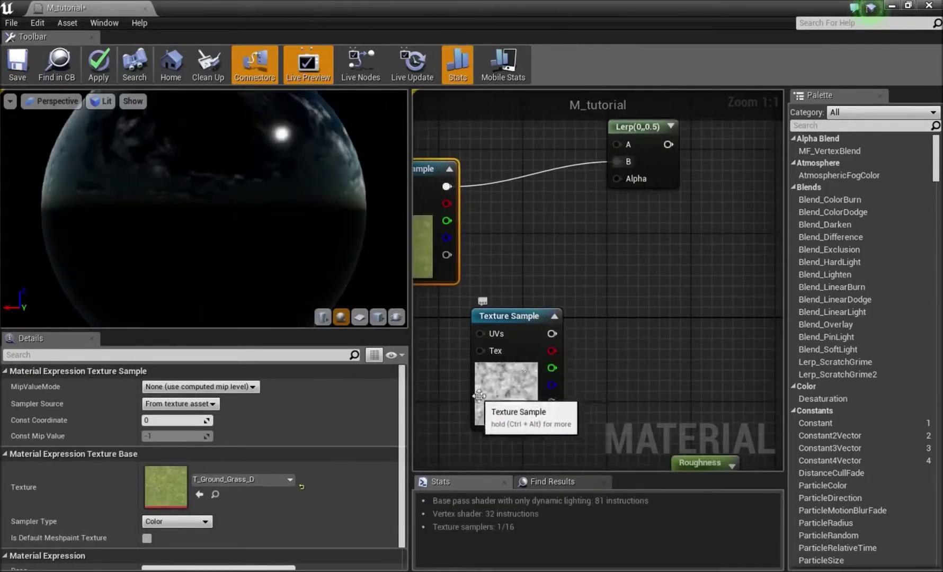
pyautogui.moveTo(551, 334); pyautogui.dragTo(627, 183)
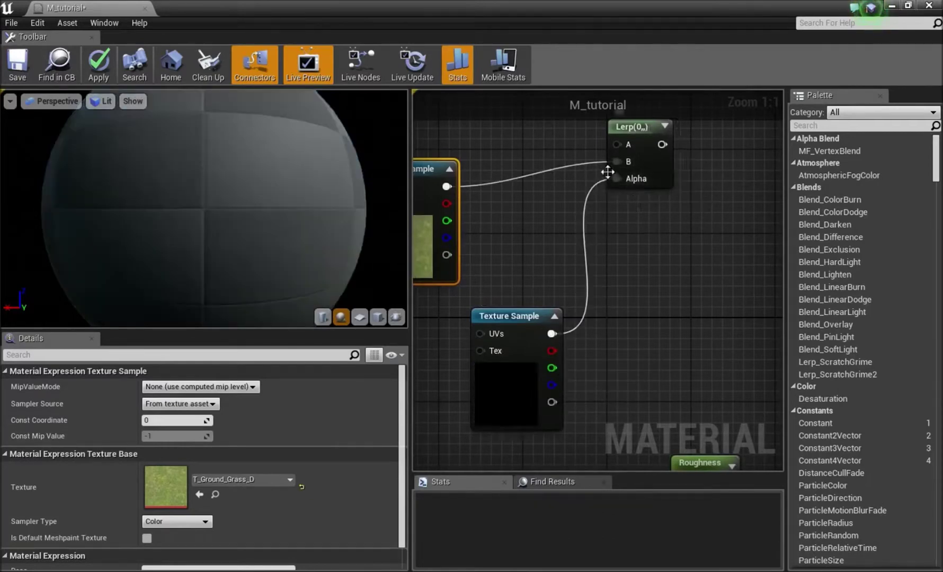
# Add a vector parameter named Color above the grass sample and connect it to the Lerp's A input
pyautogui.moveTo(608, 173); pyautogui.dragTo(717, 307, button='right')
pyautogui.click(584, 196)
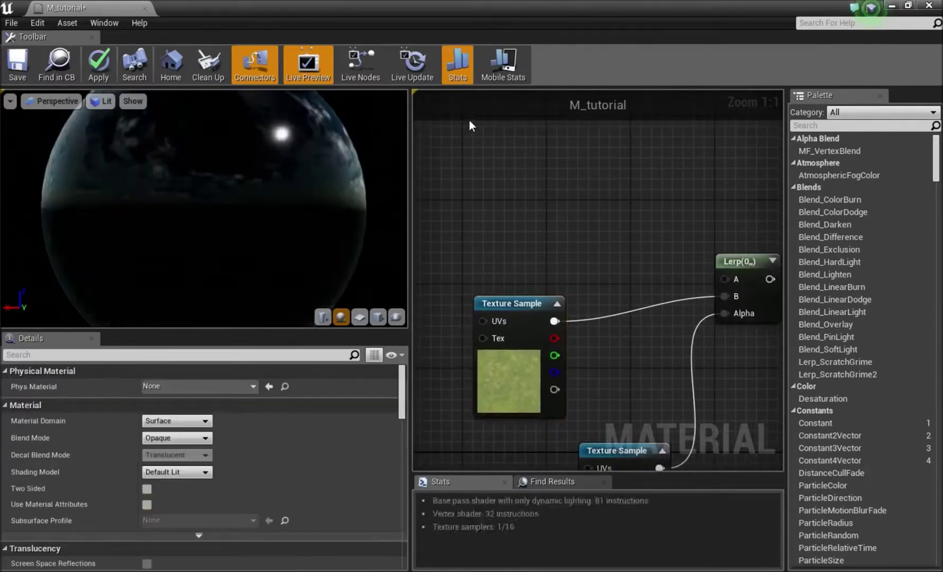
pyautogui.click(468, 119)
pyautogui.moveTo(551, 156); pyautogui.dragTo(726, 285)
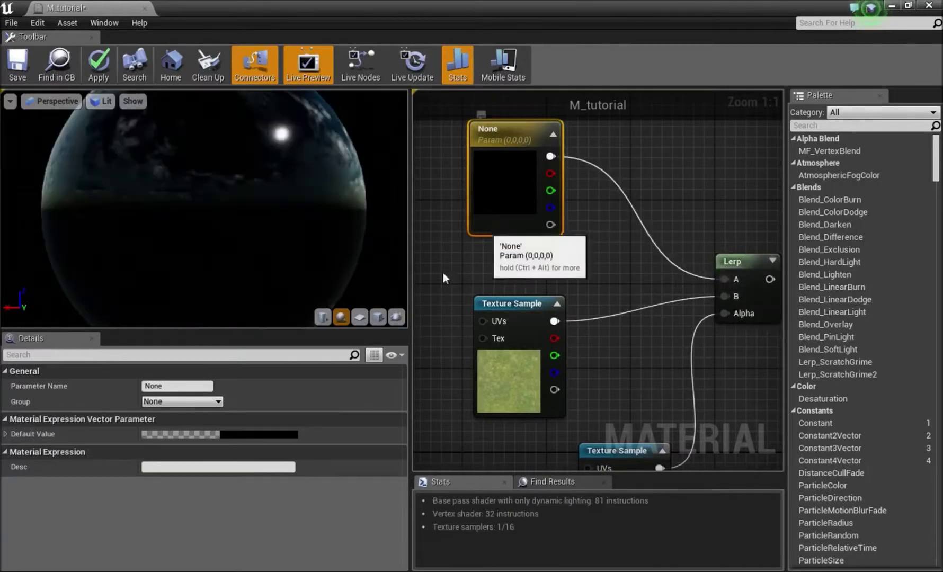
pyautogui.click(196, 386)
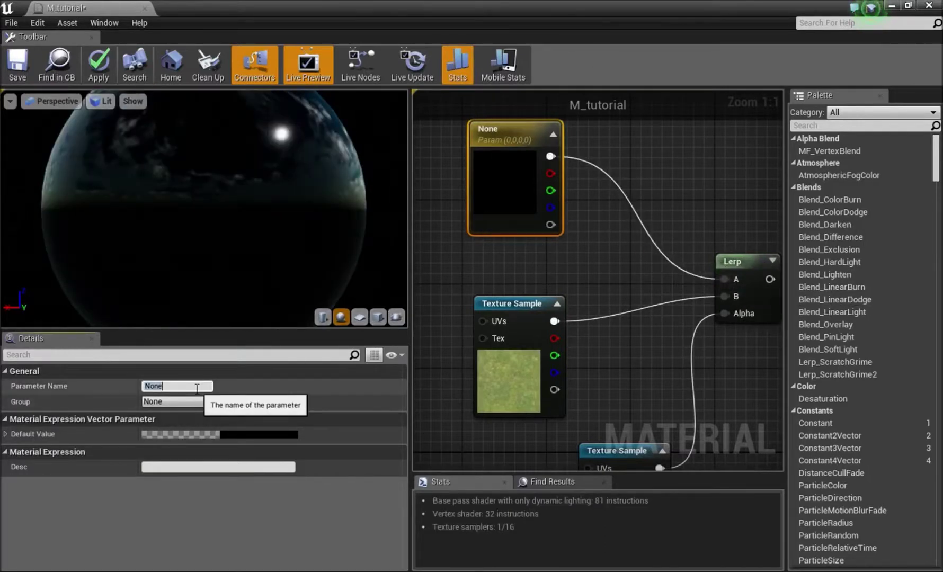
pyautogui.press('Return')
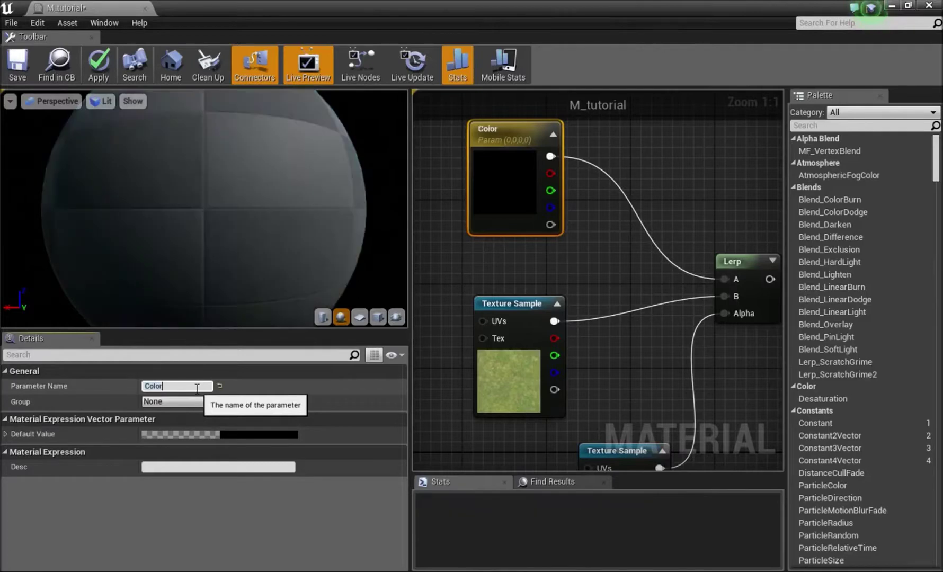
# Connect the Lerp output to the material's Base Color input
pyautogui.click(599, 269)
pyautogui.moveTo(697, 305); pyautogui.dragTo(501, 239, button='right')
pyautogui.moveTo(575, 214); pyautogui.dragTo(675, 416)
# Move the grass Texture Sample farther from the Lerp node and rotate the preview sphere to inspect the blend
pyautogui.moveTo(433, 427); pyautogui.dragTo(664, 293, button='right')
pyautogui.scroll(-3, 582, 312)
pyautogui.moveTo(485, 251); pyautogui.dragTo(590, 330, button='right')
pyautogui.moveTo(583, 314); pyautogui.dragTo(569, 313)
pyautogui.moveTo(498, 311); pyautogui.dragTo(463, 306)
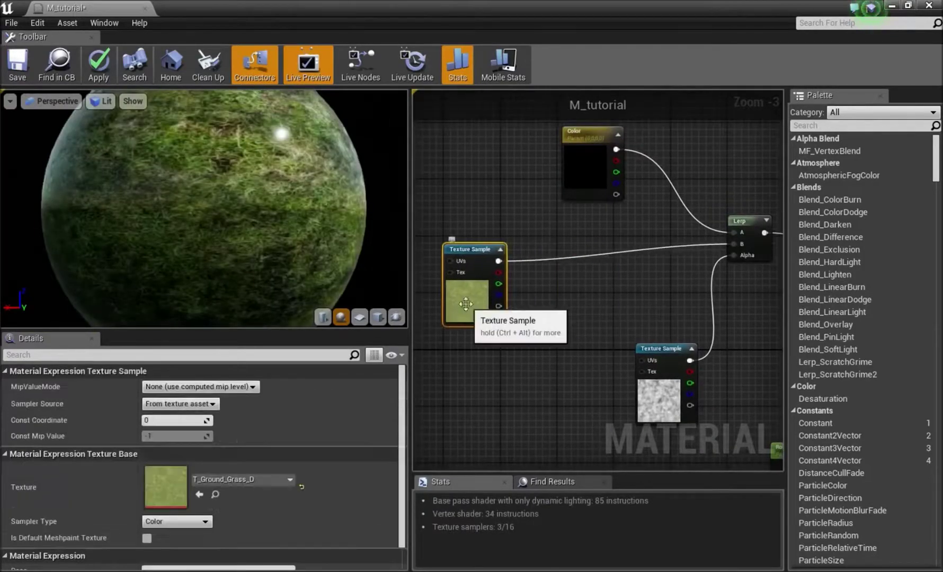
pyautogui.click(430, 290)
pyautogui.moveTo(267, 214); pyautogui.dragTo(227, 217)
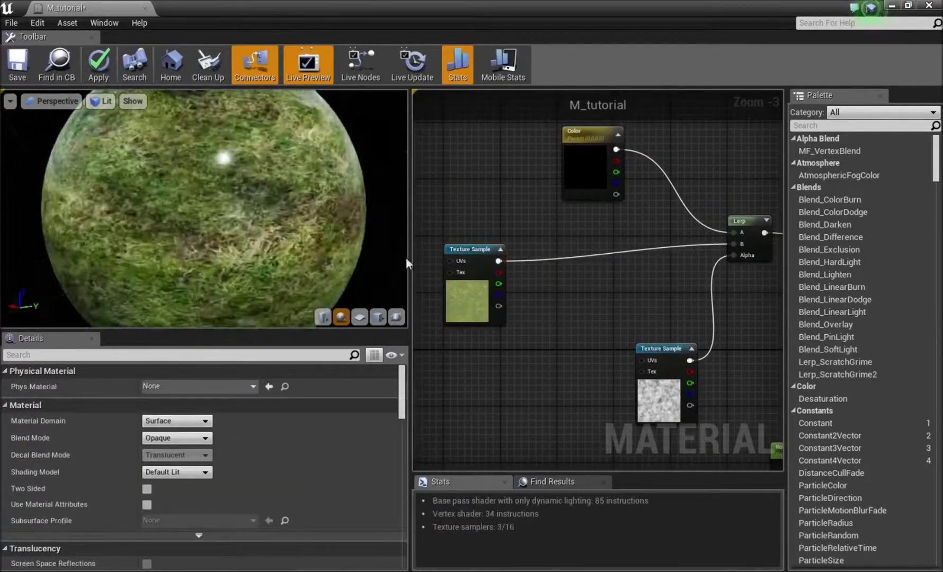
pyautogui.moveTo(647, 308); pyautogui.dragTo(624, 256, button='right')
pyautogui.moveTo(275, 217); pyautogui.dragTo(212, 206)
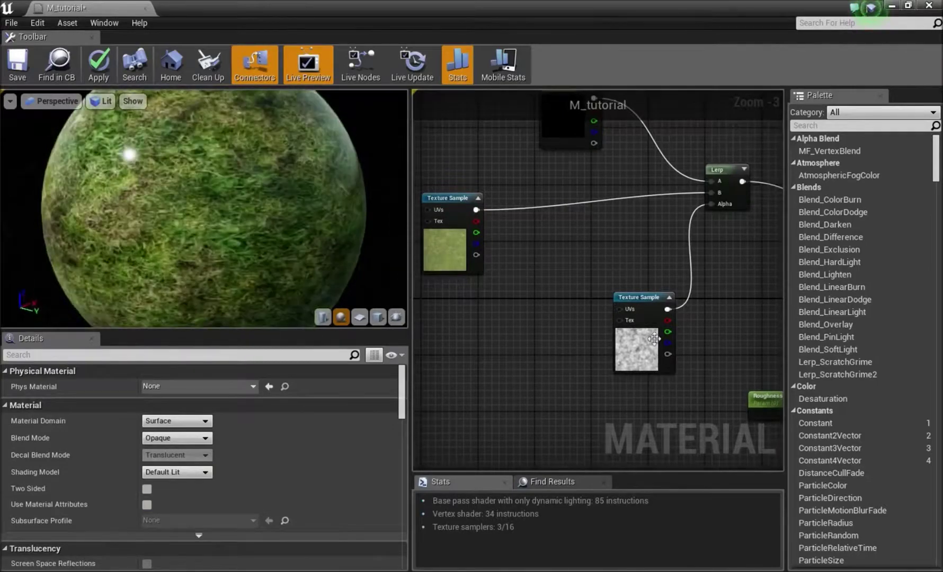
# Add a TexCoord node and a Multiply node to feed the UVs input of the Perlin noise sample
pyautogui.moveTo(635, 338); pyautogui.dragTo(589, 367)
pyautogui.moveTo(517, 366); pyautogui.dragTo(594, 287, button='right')
pyautogui.click(536, 268)
pyautogui.moveTo(536, 268); pyautogui.dragTo(563, 302, button='right')
pyautogui.click(524, 286)
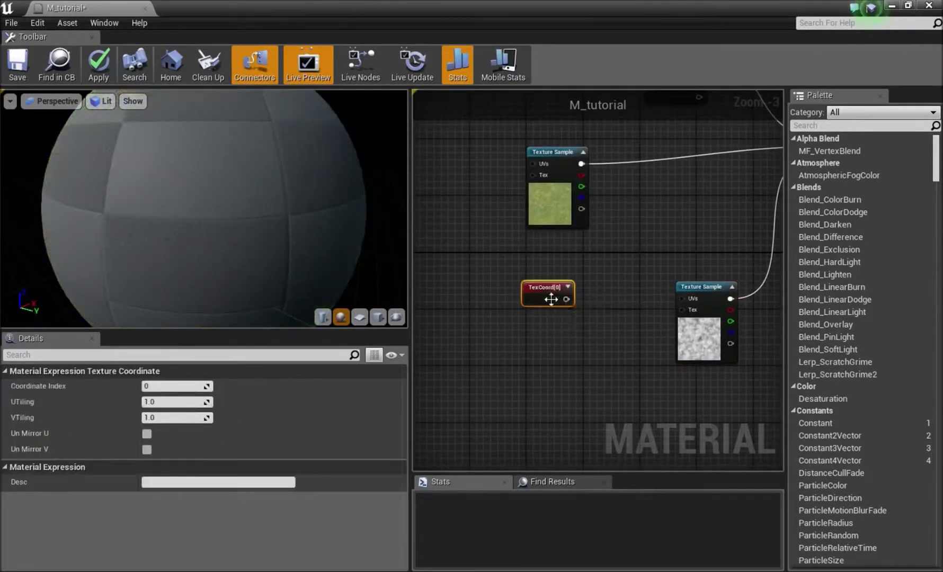
pyautogui.moveTo(552, 296); pyautogui.dragTo(682, 298)
pyautogui.click(596, 309)
# Add a scalar parameter named UV and connect it to the Multiply node's B input
pyautogui.click(496, 350)
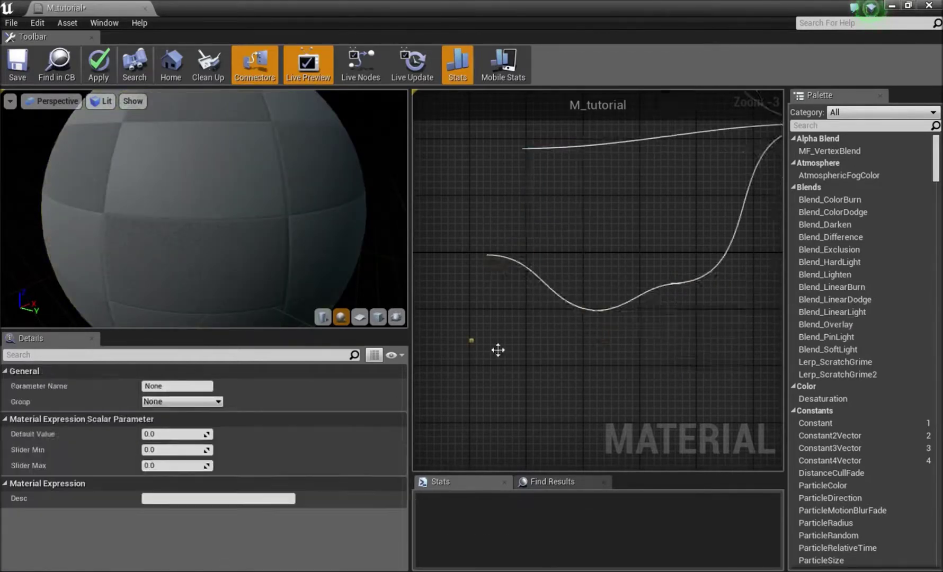
pyautogui.moveTo(612, 339); pyautogui.dragTo(608, 337)
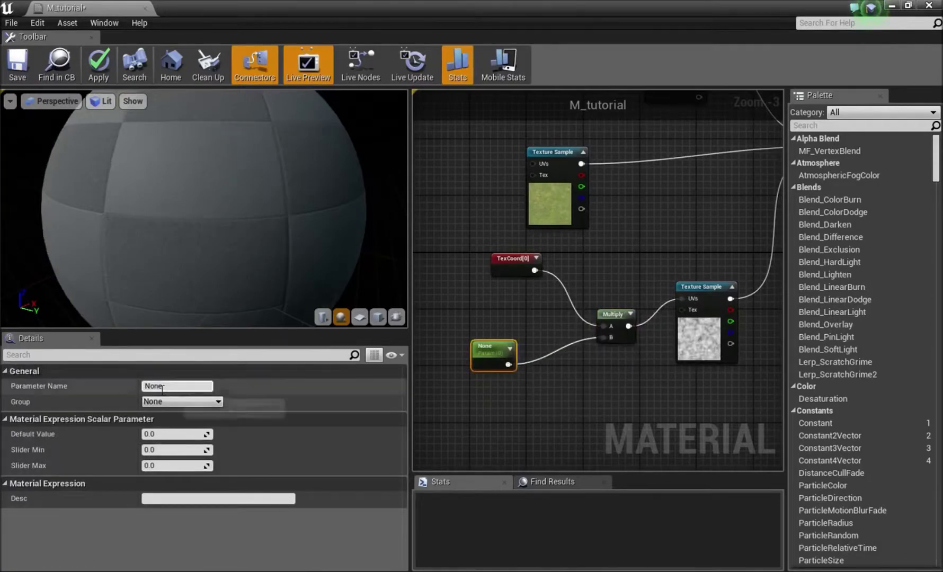
pyautogui.write('UV')
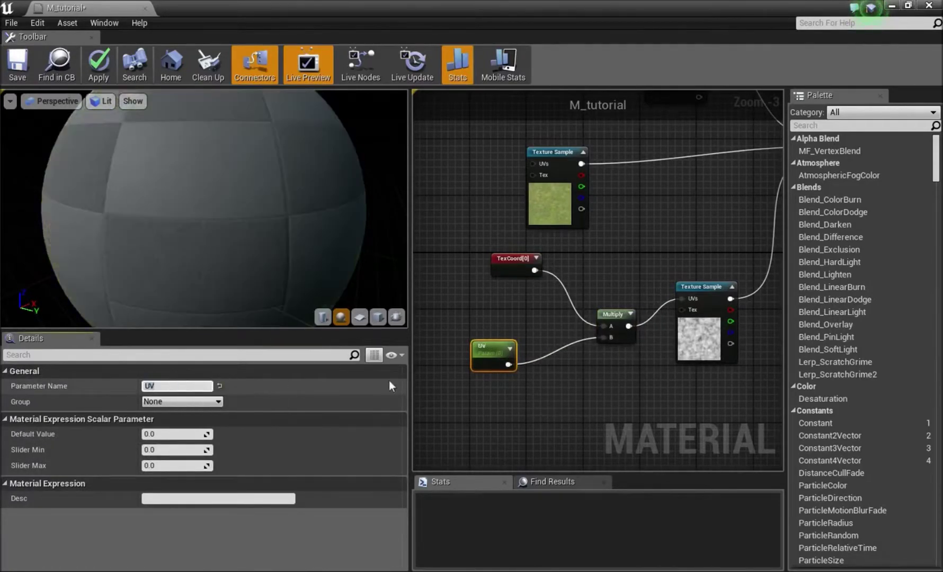
pyautogui.click(638, 244)
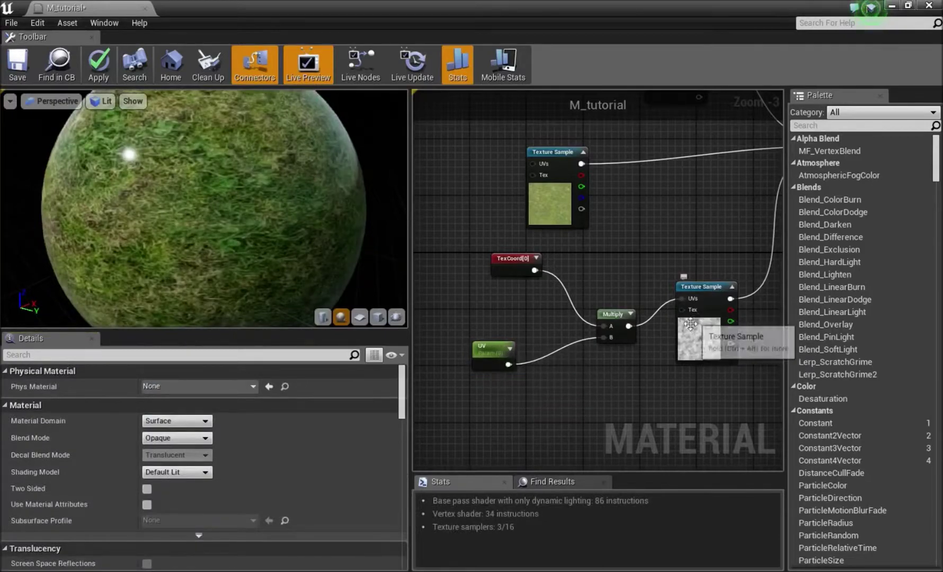
# Move the grass Texture Sample up and away from the TexCoord and Color nodes
pyautogui.moveTo(607, 274); pyautogui.dragTo(549, 425, button='right')
pyautogui.moveTo(490, 351); pyautogui.dragTo(417, 259)
pyautogui.moveTo(530, 318); pyautogui.dragTo(620, 327, button='right')
pyautogui.moveTo(493, 281); pyautogui.dragTo(472, 298)
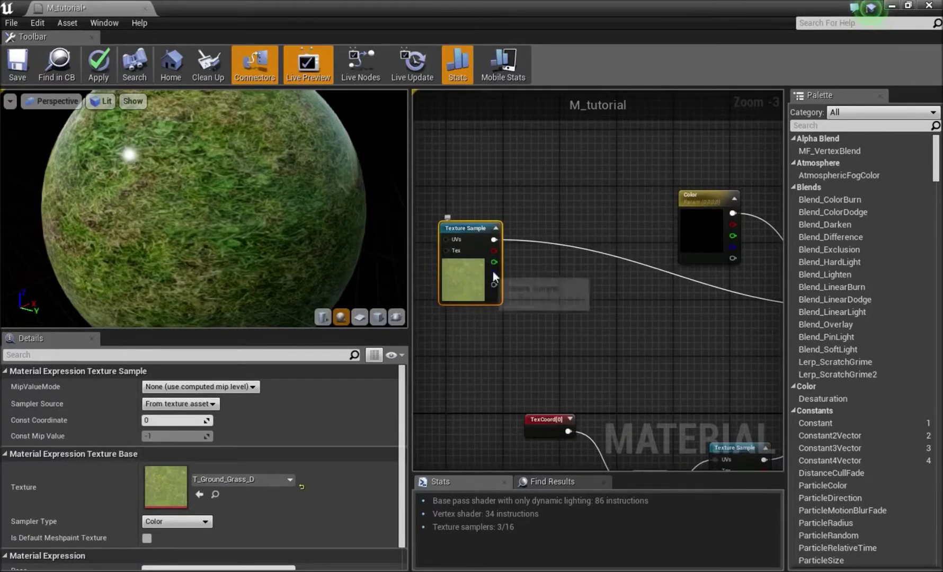
# Add a Multiply node beside the grass Texture Sample and connect the sample's color output to its A input
pyautogui.moveTo(574, 304); pyautogui.dragTo(595, 296, button='right')
pyautogui.click(617, 268)
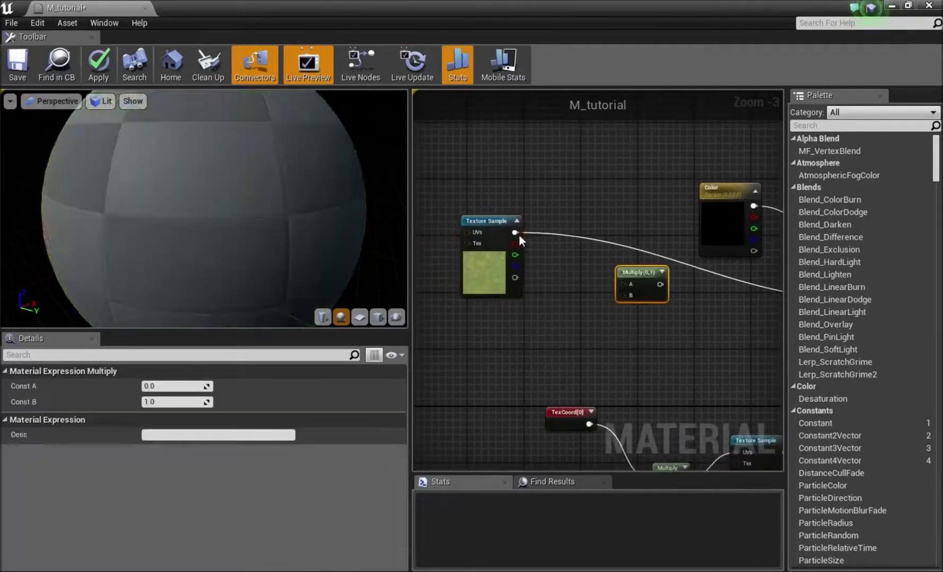
pyautogui.moveTo(620, 287); pyautogui.dragTo(627, 286)
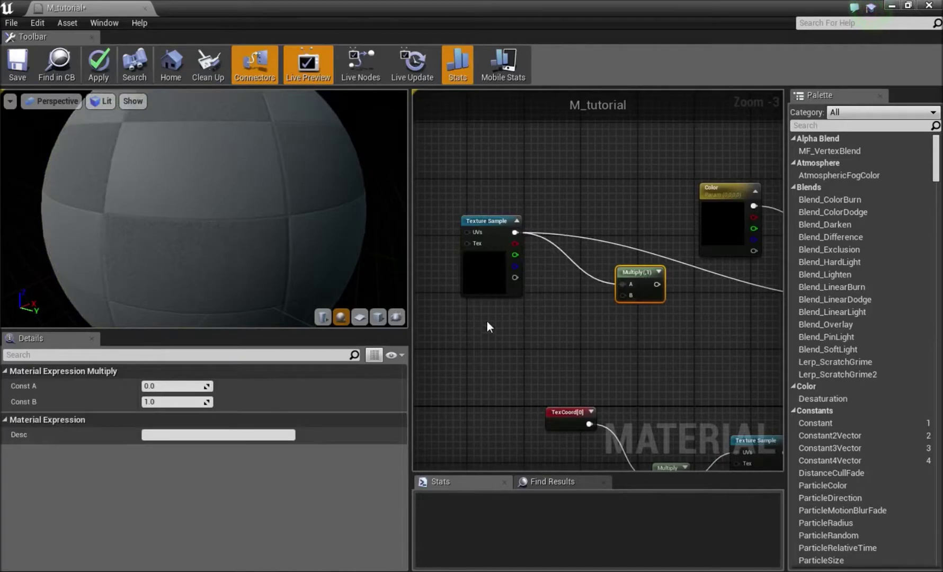
# Add a vector parameter named Grass color and connect it to the new Multiply node's B input
pyautogui.click(454, 334)
pyautogui.moveTo(507, 359); pyautogui.dragTo(513, 365)
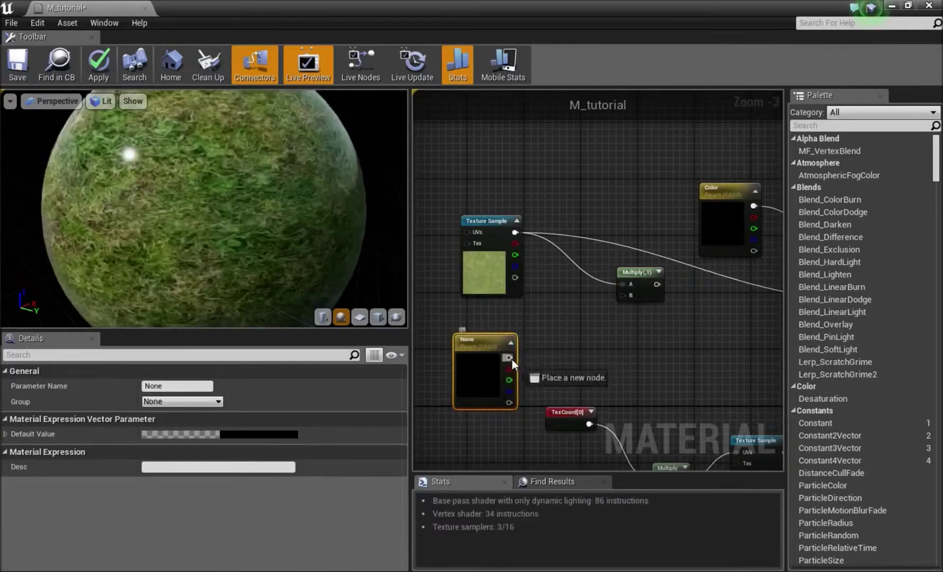
pyautogui.moveTo(632, 300); pyautogui.dragTo(631, 296)
pyautogui.click(196, 386)
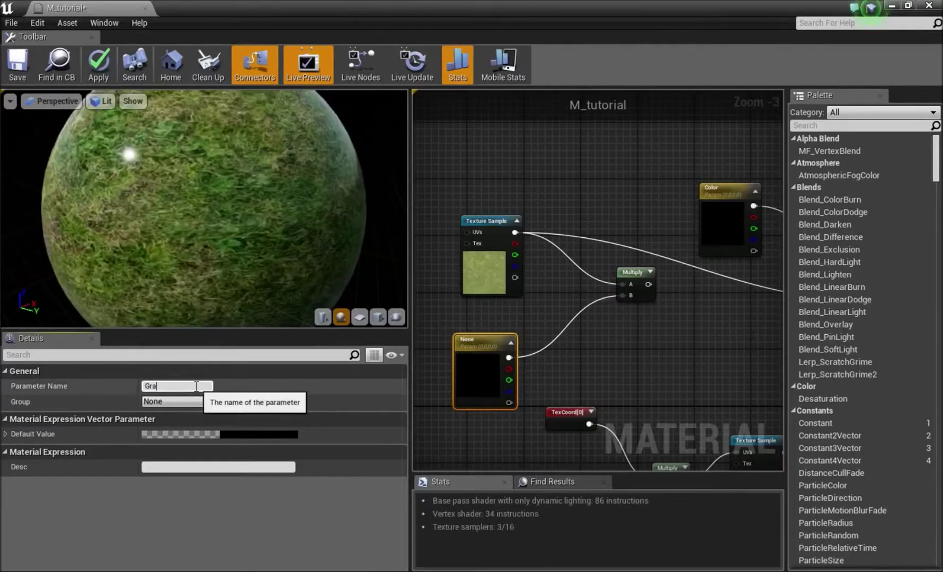
pyautogui.press('Return')
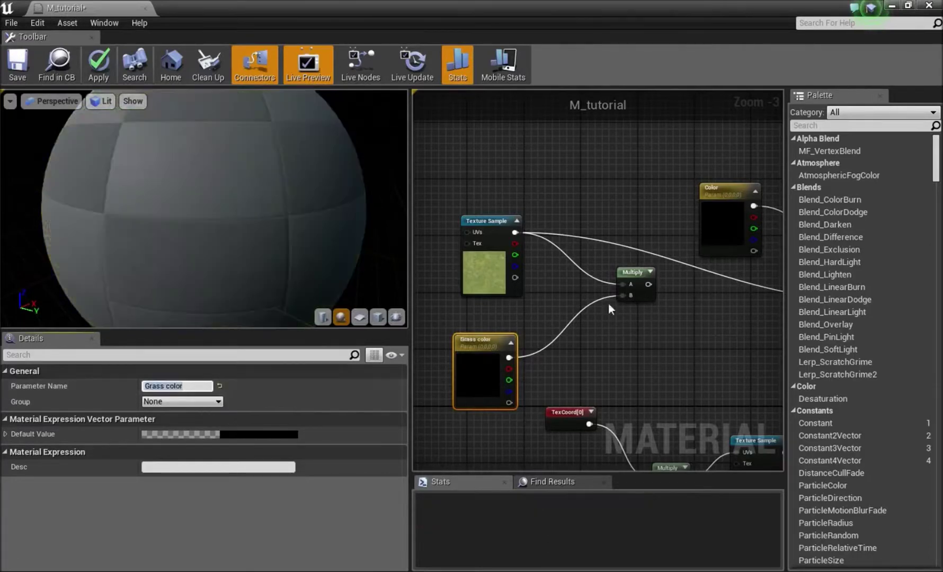
# Connect the grass Multiply output to the Lerp's B input in place of the direct texture link, and save the material
pyautogui.moveTo(703, 297); pyautogui.dragTo(576, 300, button='right')
pyautogui.moveTo(522, 286); pyautogui.dragTo(745, 303)
pyautogui.moveTo(666, 345); pyautogui.dragTo(556, 267, button='right')
pyautogui.click(647, 323)
pyautogui.scroll(-3, 648, 323)
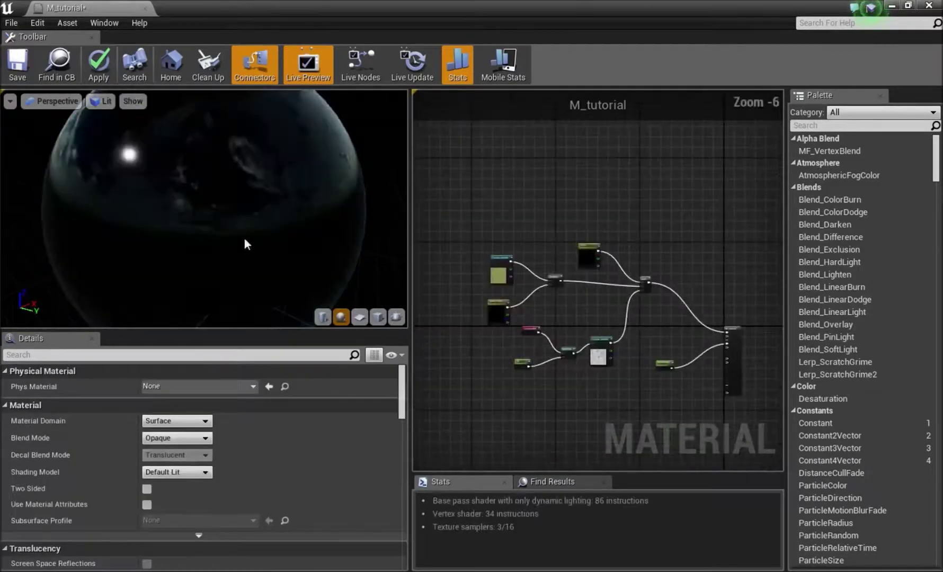
pyautogui.moveTo(246, 242); pyautogui.dragTo(196, 170)
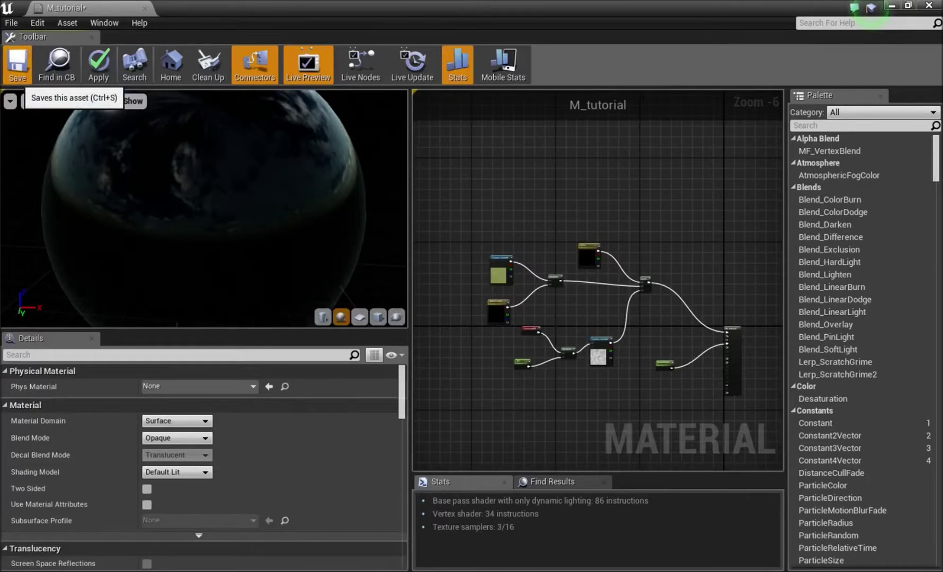
pyautogui.click(17, 67)
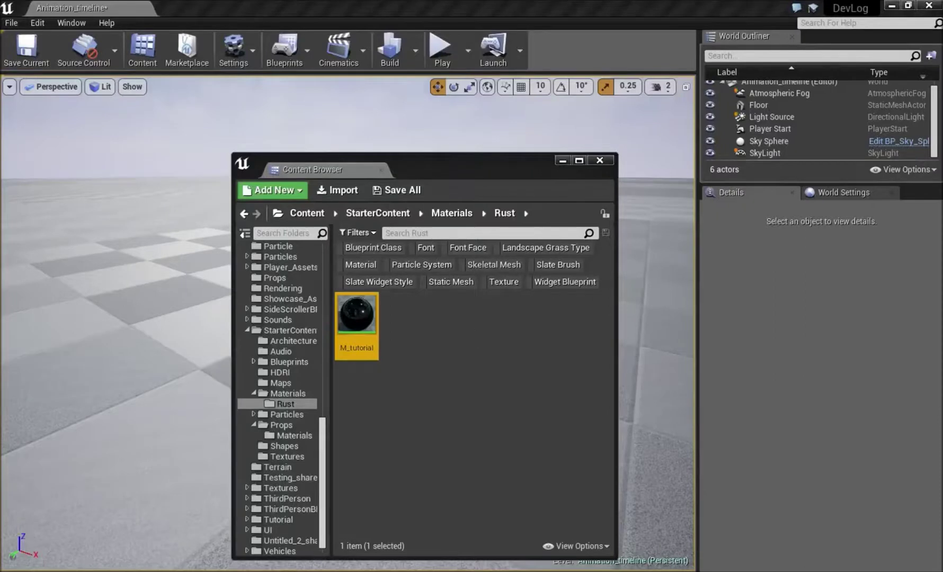
# Create a material instance from M_tutorial and apply it to the floor in the level
pyautogui.rightClick(358, 317)
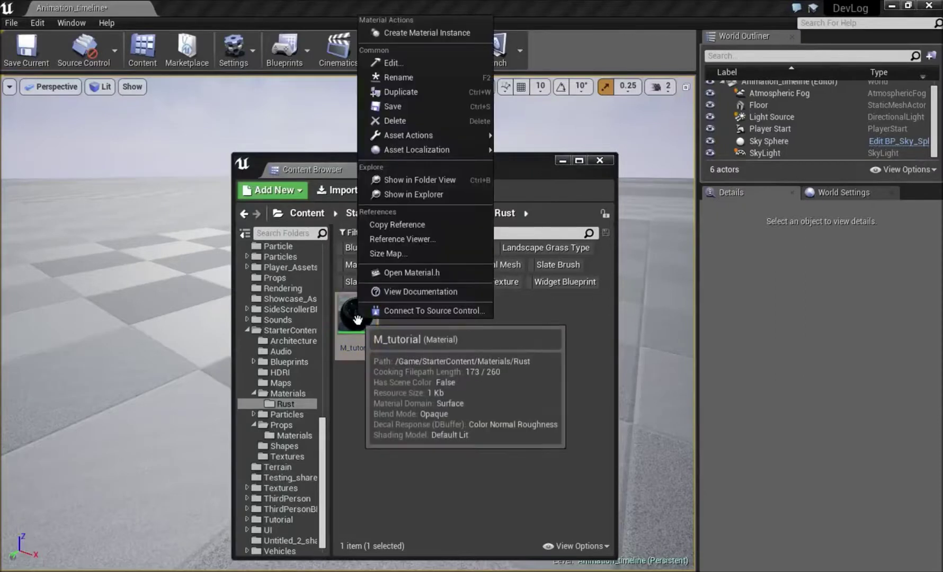
pyautogui.click(425, 33)
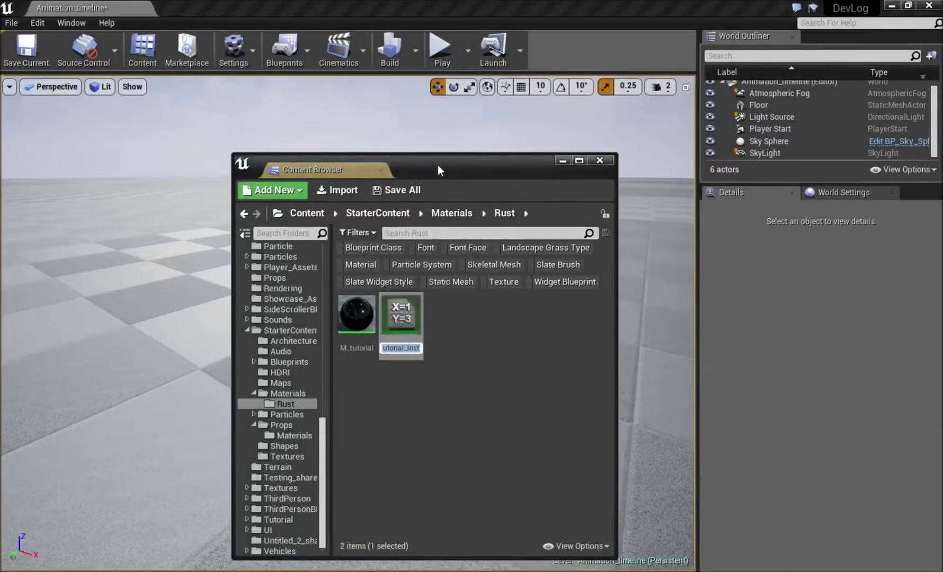
pyautogui.moveTo(438, 166); pyautogui.dragTo(608, 148)
pyautogui.moveTo(573, 304); pyautogui.dragTo(261, 320)
# Open M_tutorial_Inst for editing and arrange its window beside the level viewport, with the Content Browser out of the way
pyautogui.doubleClick(566, 289)
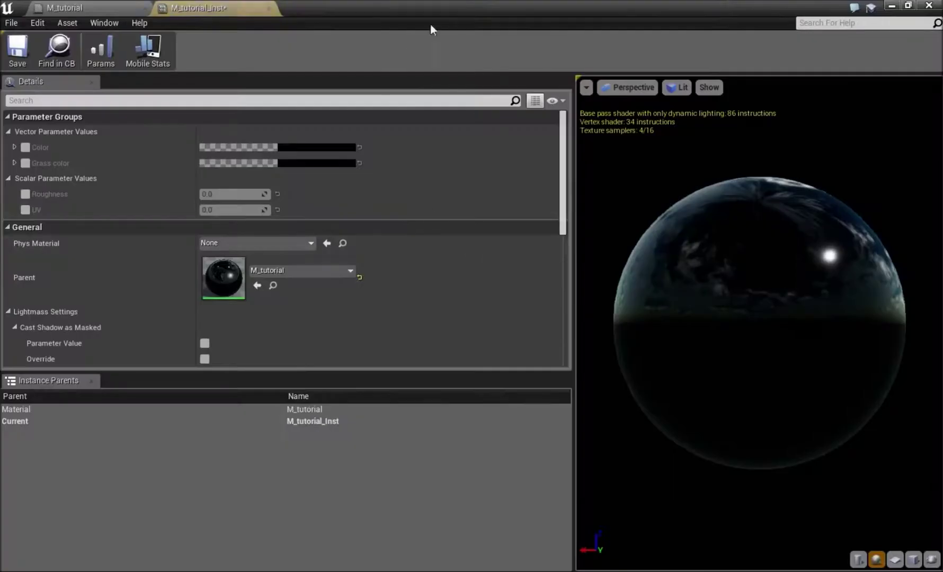
pyautogui.moveTo(430, 25); pyautogui.dragTo(500, 210)
pyautogui.moveTo(596, 145); pyautogui.dragTo(787, 414)
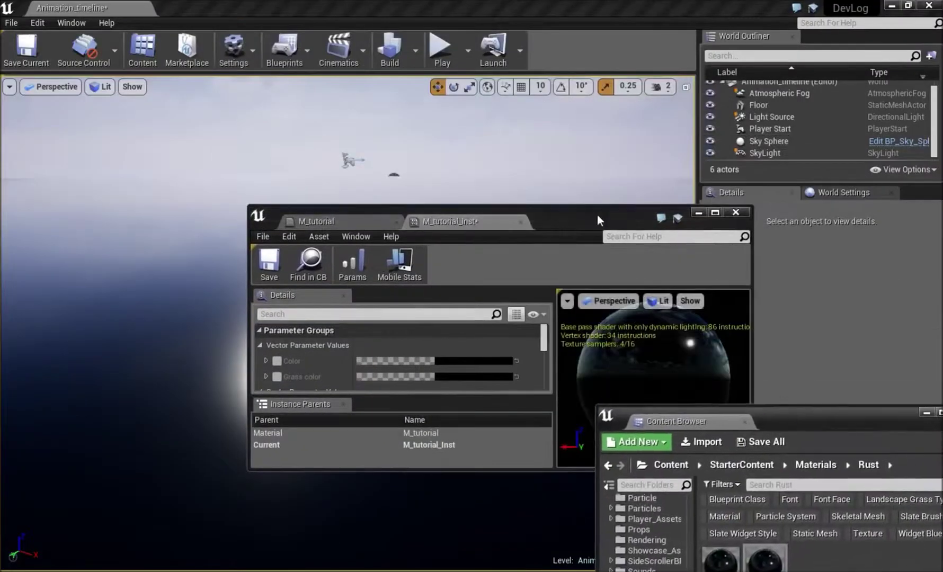
pyautogui.moveTo(588, 211); pyautogui.dragTo(768, 2)
# Enable the Color override on the material instance and set it to pure white
pyautogui.click(484, 157)
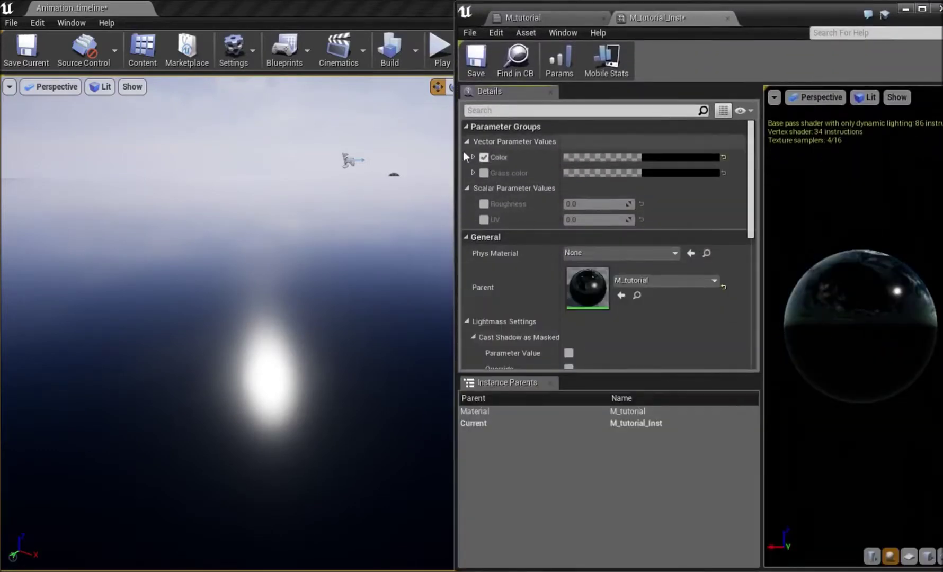
pyautogui.click(657, 158)
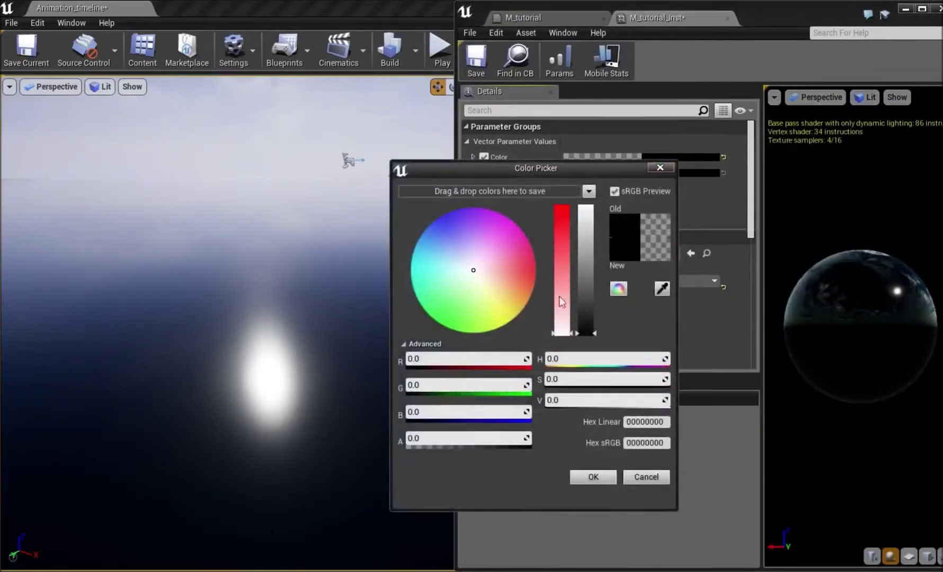
pyautogui.moveTo(594, 244); pyautogui.dragTo(590, 154)
pyautogui.click(594, 477)
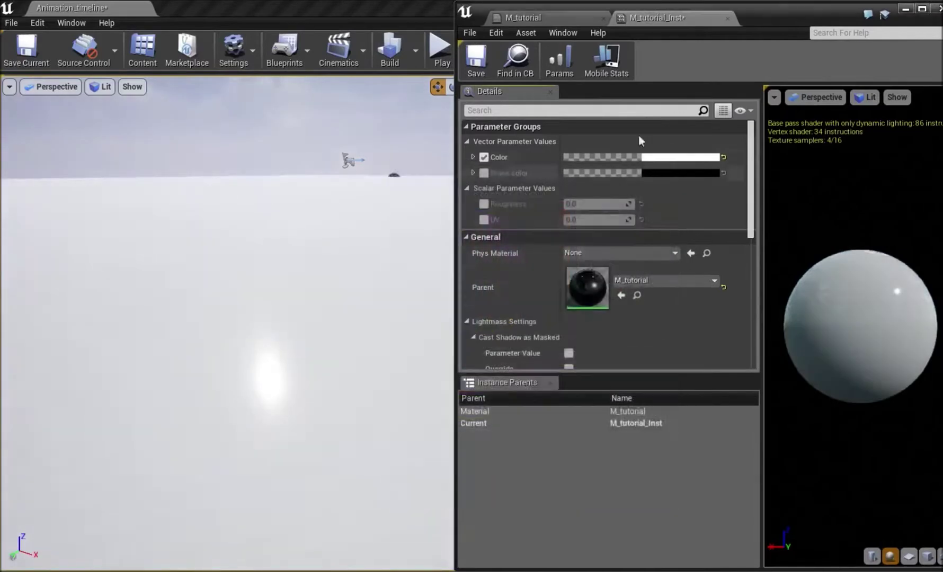
# Override Grass color with a bright green (Hex sRGB 58E87300), and override UV with 1
pyautogui.click(648, 175)
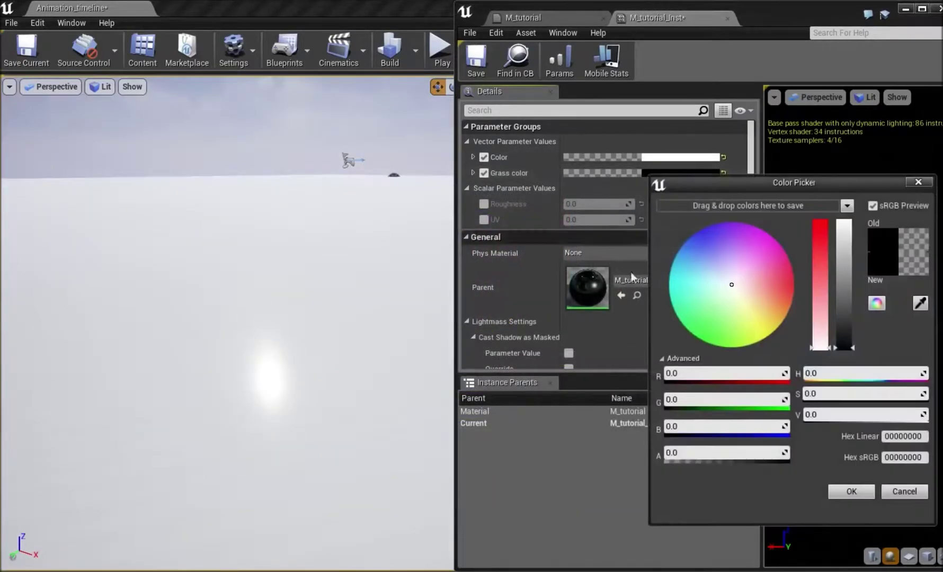
pyautogui.moveTo(840, 312); pyautogui.dragTo(835, 244)
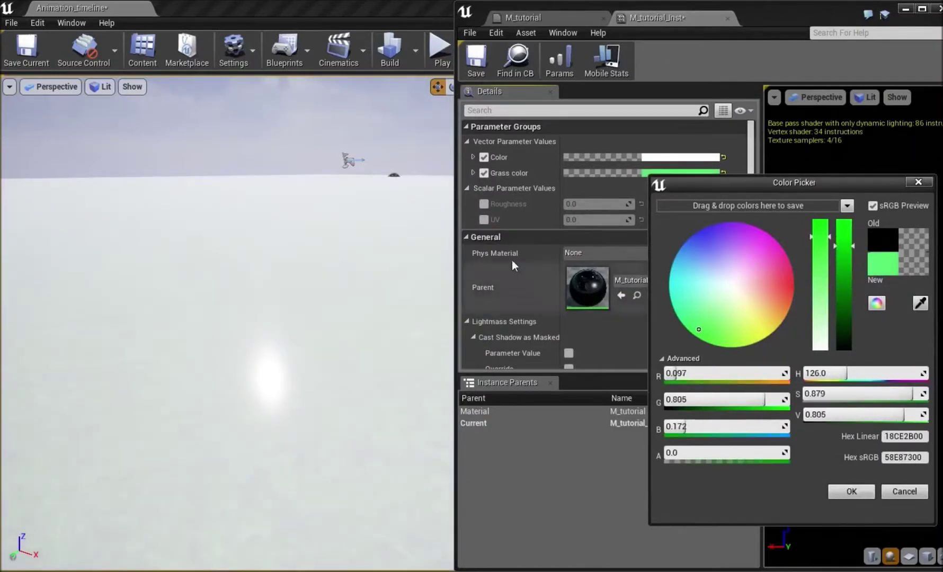
pyautogui.click(483, 219)
pyautogui.click(592, 219)
pyautogui.write('1')
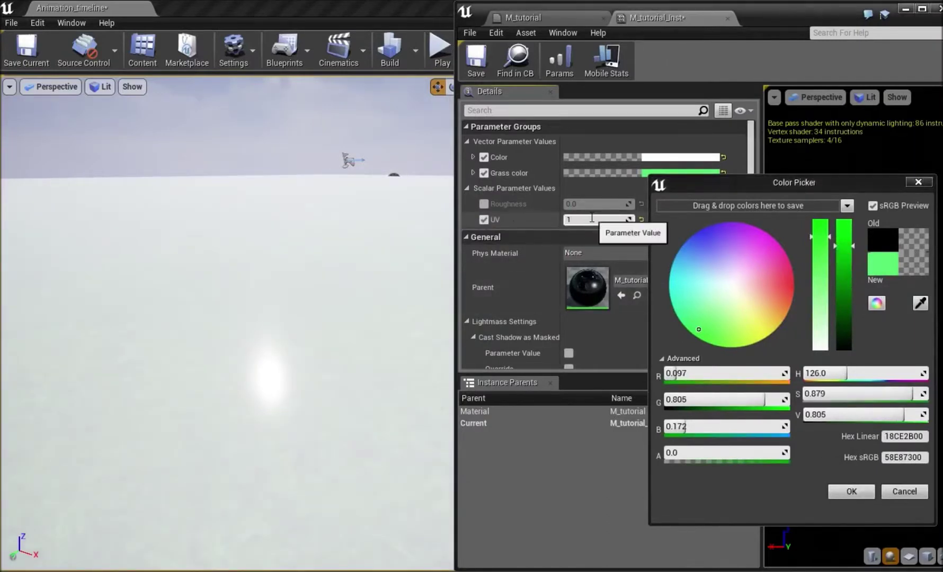
pyautogui.press('Return')
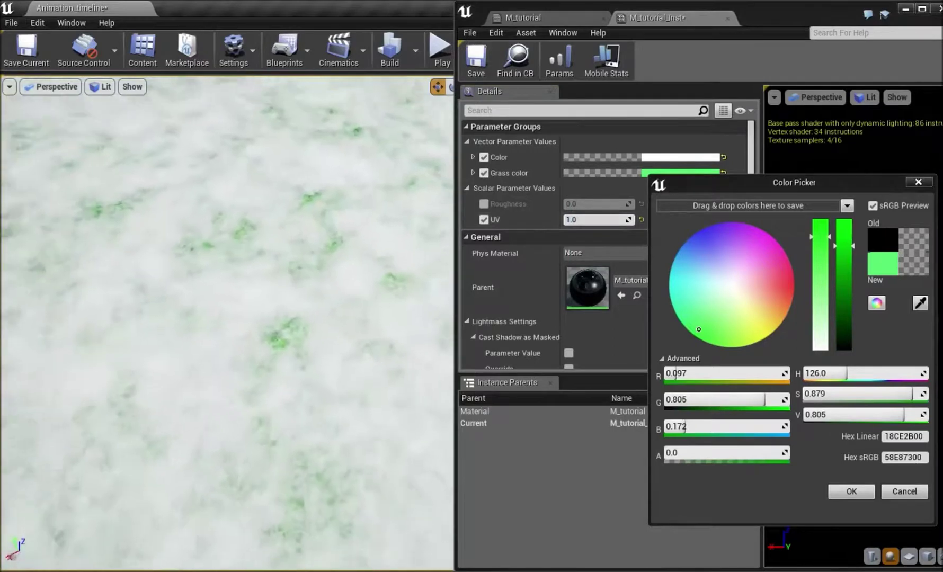
# Set Grass color to a near-white tone (Hex sRGB E5E7E800) and inspect the floor
pyautogui.click(727, 285)
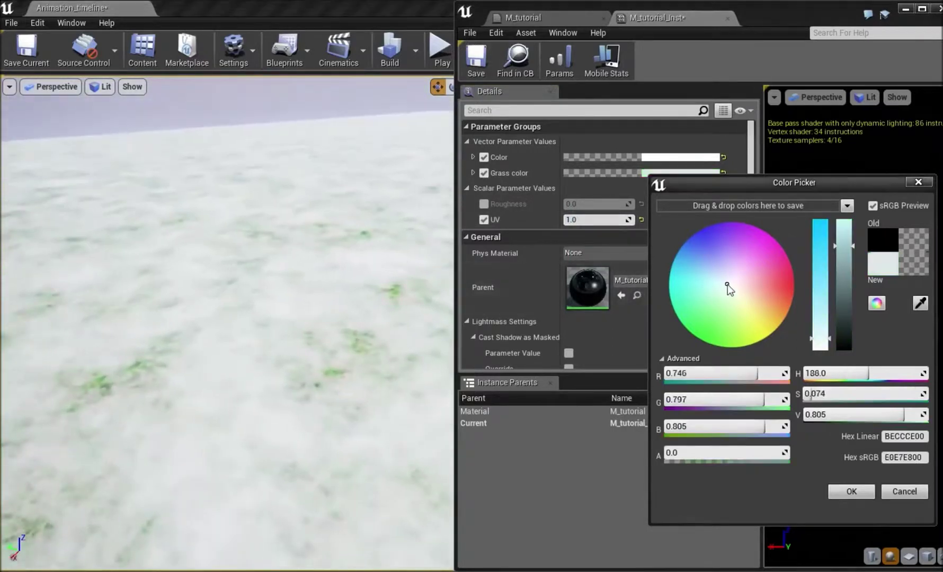
pyautogui.moveTo(309, 336); pyautogui.dragTo(254, 389, button='right')
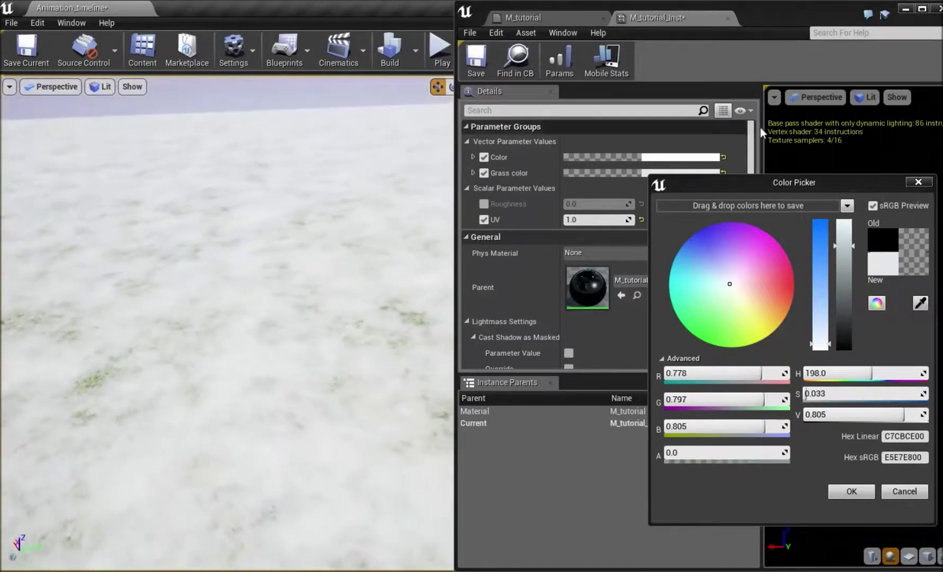
pyautogui.moveTo(320, 292); pyautogui.dragTo(265, 339, button='right')
pyautogui.moveTo(349, 308); pyautogui.dragTo(302, 280, button='right')
pyautogui.click(851, 491)
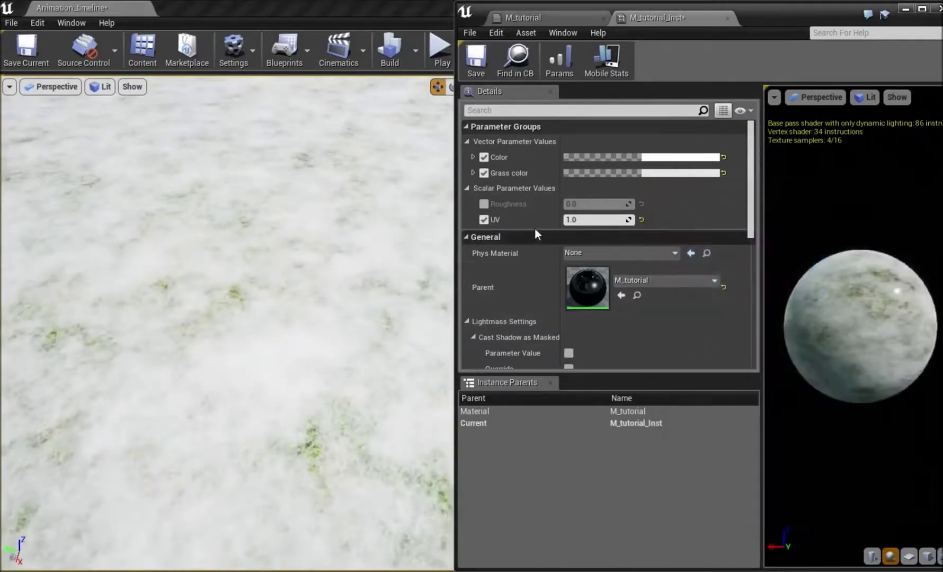
# Try the UV parameter at about -0.018 and about 0.219, inspecting the noise scale on the floor
pyautogui.moveTo(586, 222); pyautogui.dragTo(586, 222)
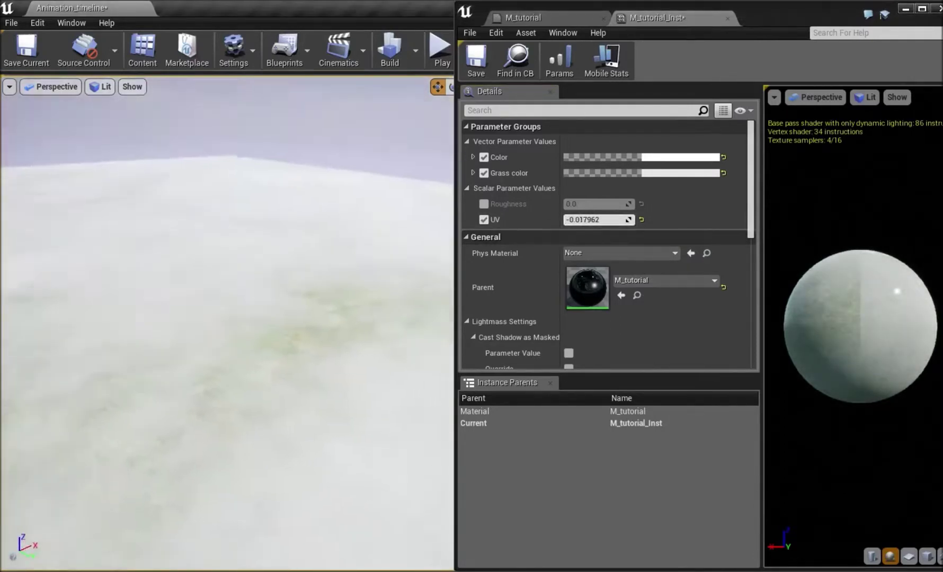
pyautogui.moveTo(227, 323); pyautogui.dragTo(339, 339, button='right')
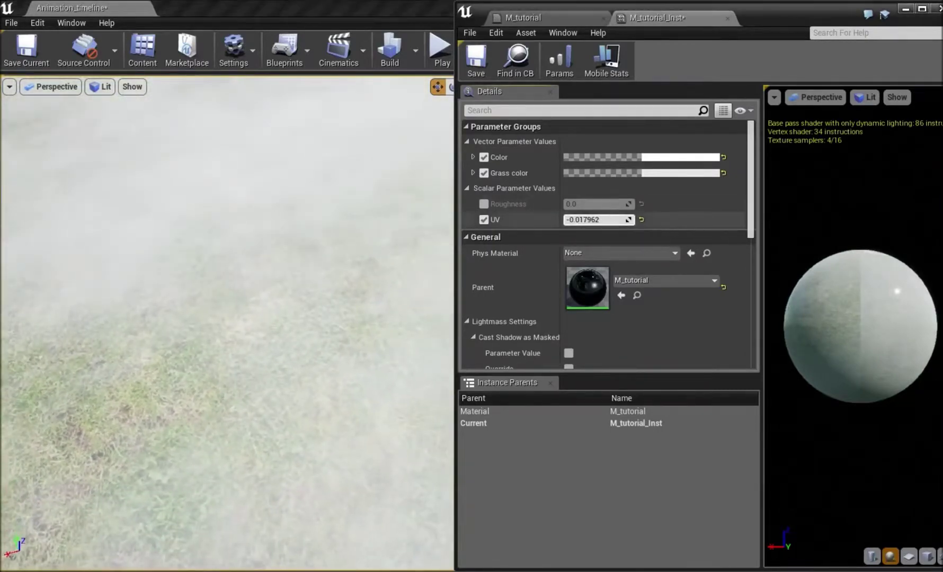
pyautogui.moveTo(597, 220); pyautogui.dragTo(572, 219)
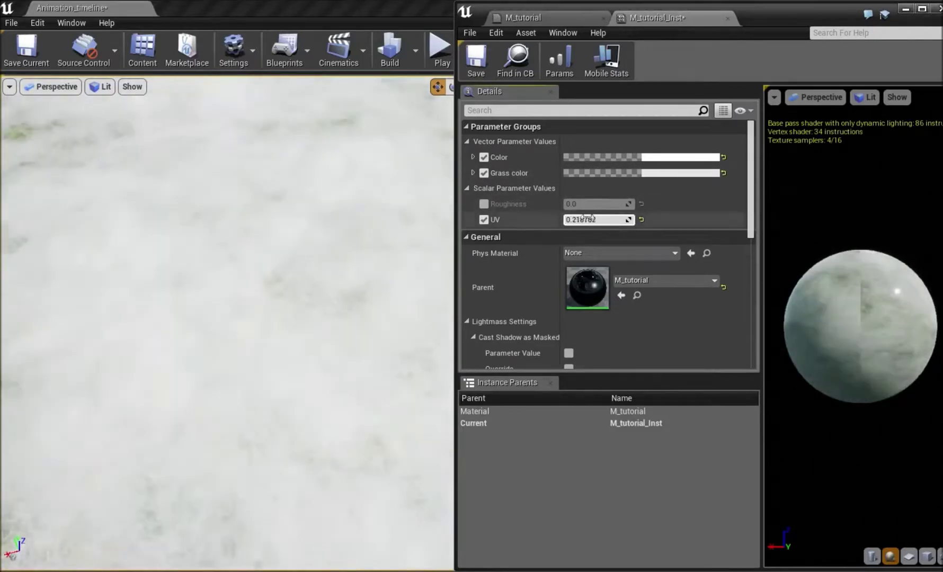
# Set the instance's Color to a saturated yellow-orange (Hex sRGB FFAD0000)
pyautogui.click(669, 159)
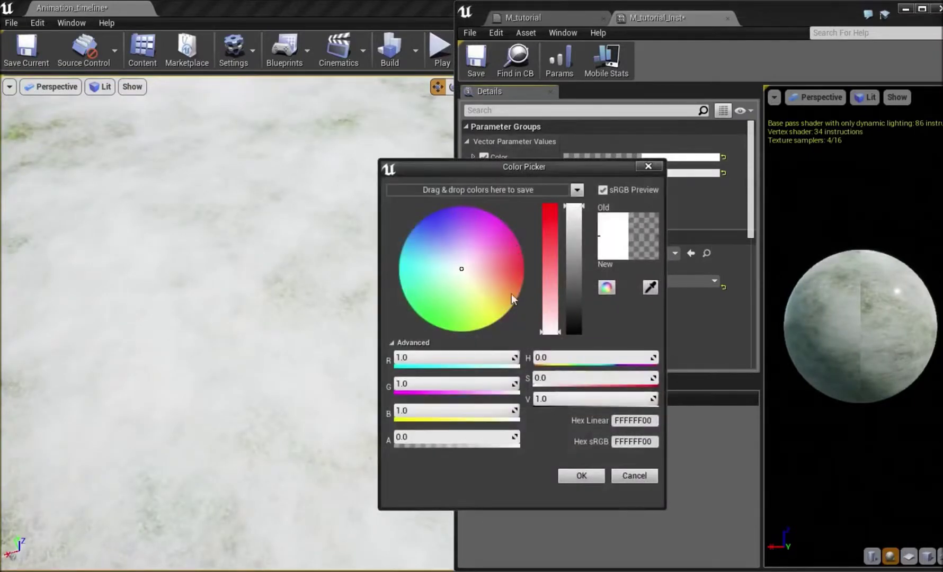
pyautogui.moveTo(511, 298); pyautogui.dragTo(520, 297)
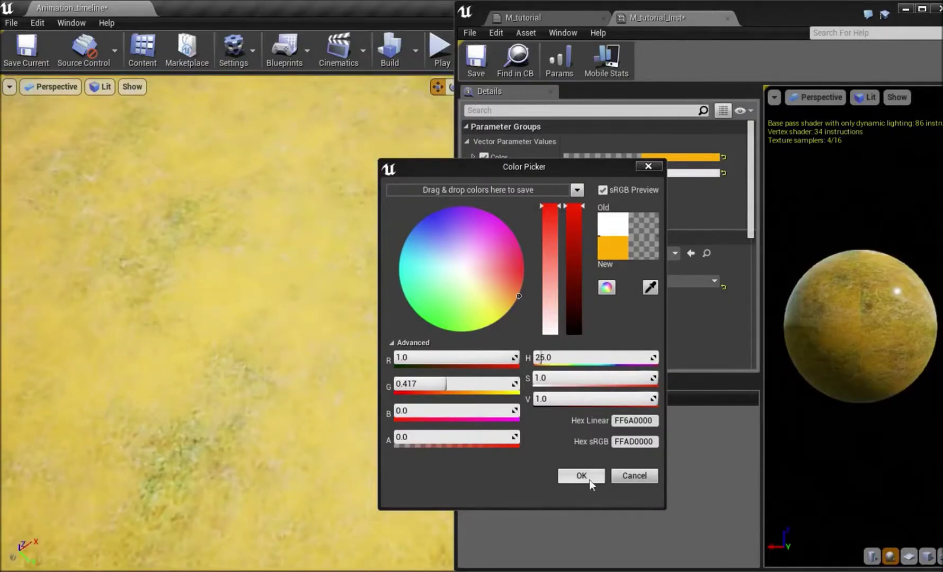
pyautogui.click(581, 476)
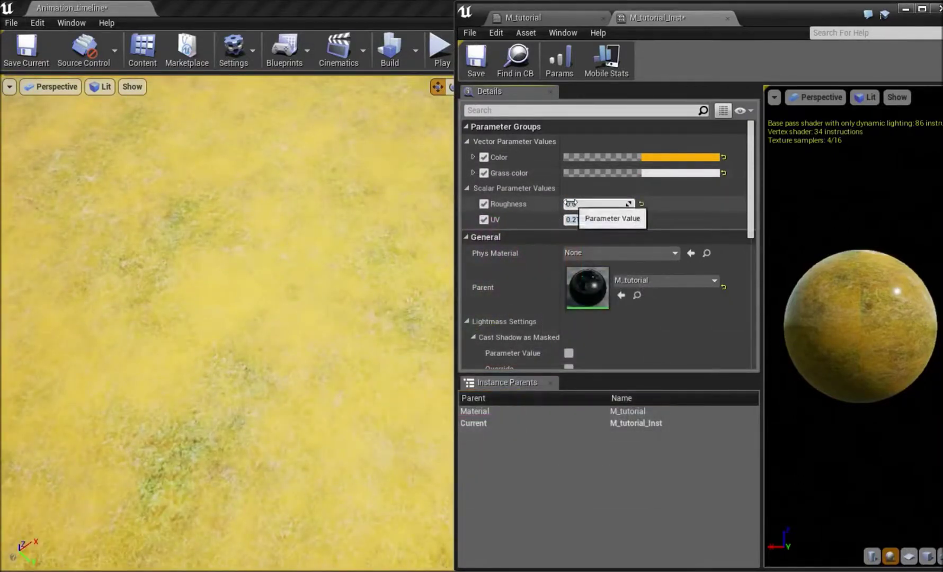
# Enable the Roughness override, test it at 0, and set both Roughness and UV to 1
pyautogui.moveTo(571, 203); pyautogui.dragTo(588, 203)
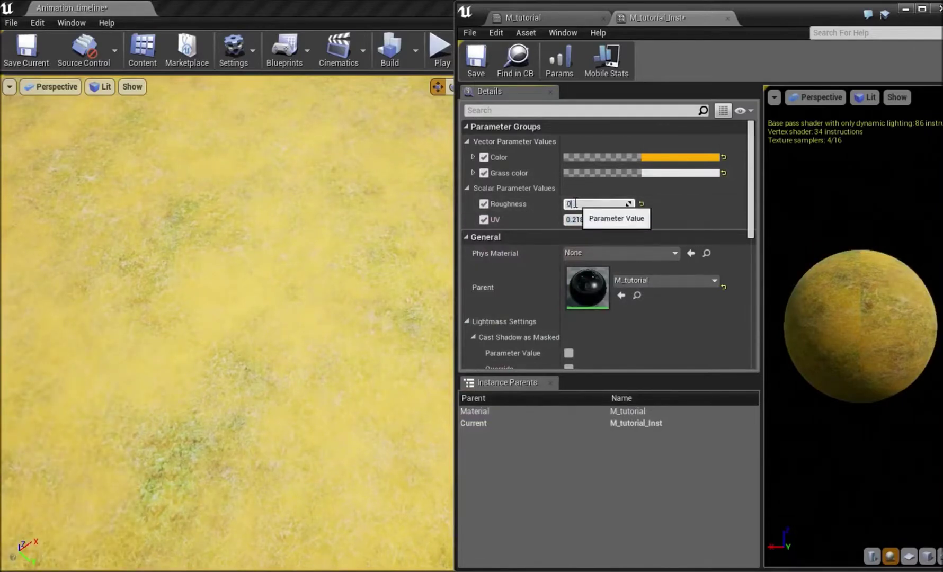
pyautogui.moveTo(318, 238); pyautogui.dragTo(241, 183, button='right')
pyautogui.click(619, 203)
pyautogui.write('1')
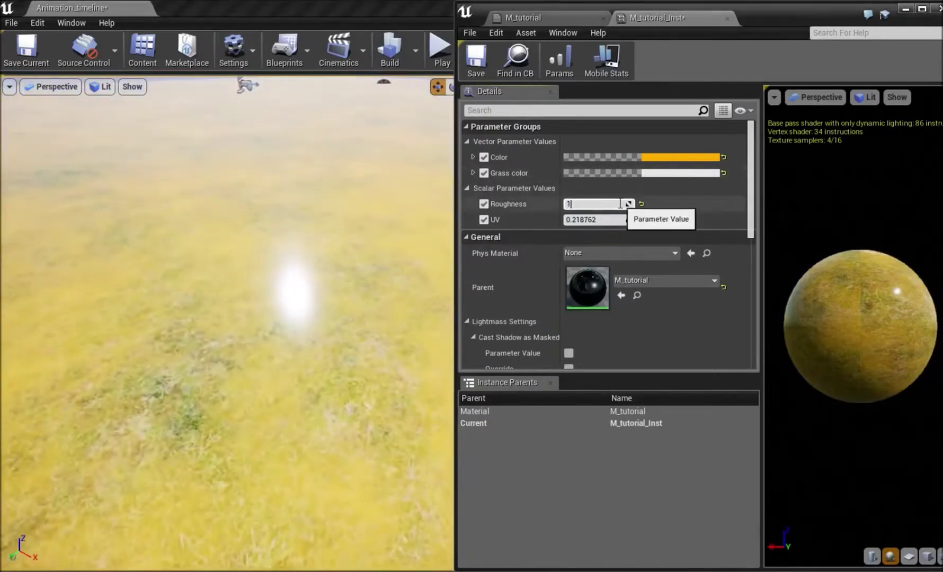
pyautogui.press('Return')
pyautogui.click(604, 218)
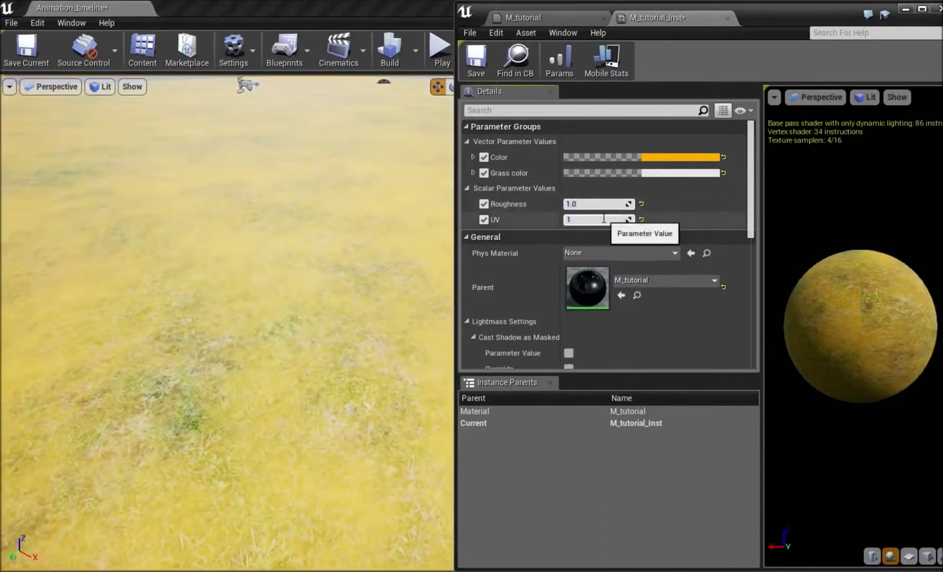
pyautogui.press('Return')
# Set Grass color to a deep orange (Hex sRGB E85A0000)
pyautogui.click(663, 156)
pyautogui.click(645, 162)
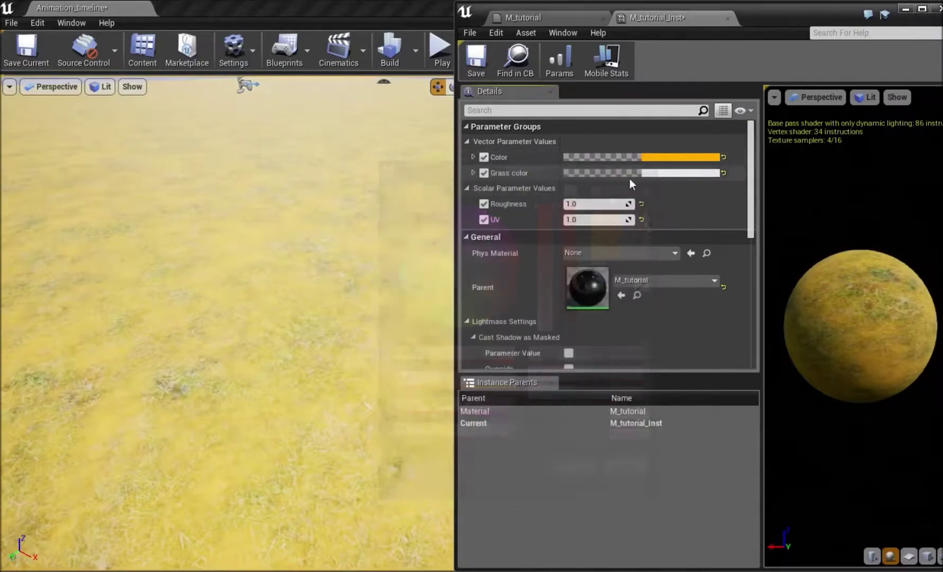
pyautogui.click(649, 175)
pyautogui.moveTo(752, 316); pyautogui.dragTo(801, 298)
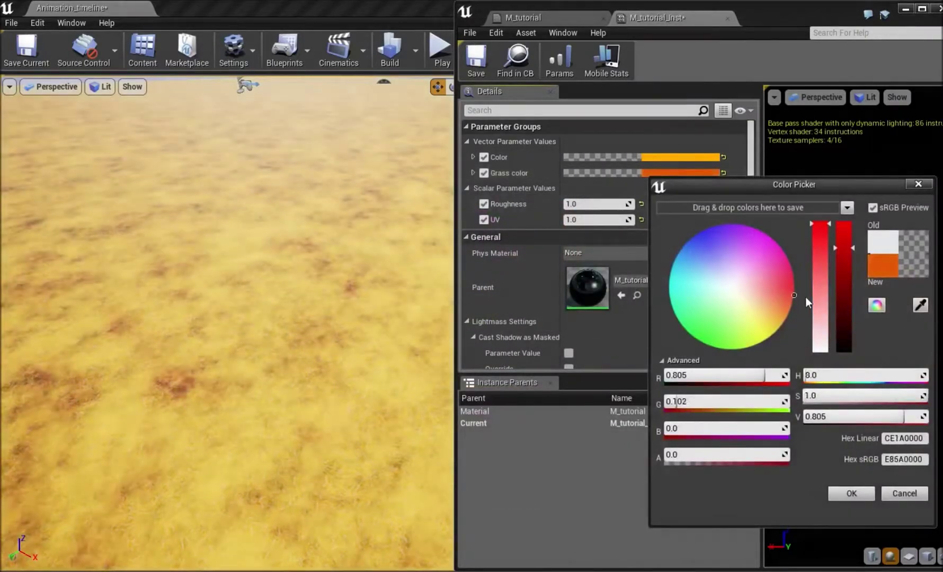
# Set the instance's Color parameter to pure white (Hex sRGB FFFFFF00)
pyautogui.click(686, 157)
pyautogui.click(479, 265)
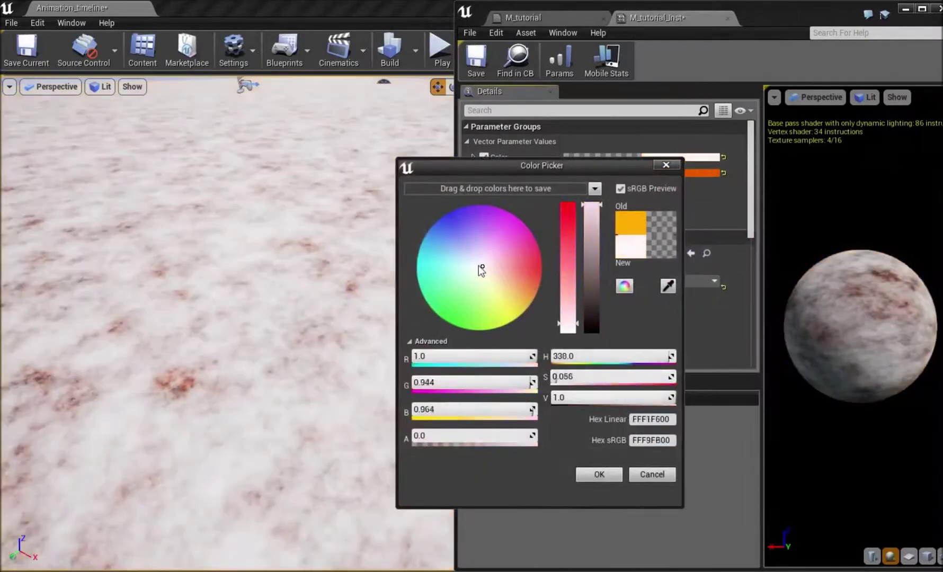
pyautogui.click(476, 263)
pyautogui.moveTo(568, 321); pyautogui.dragTo(568, 333)
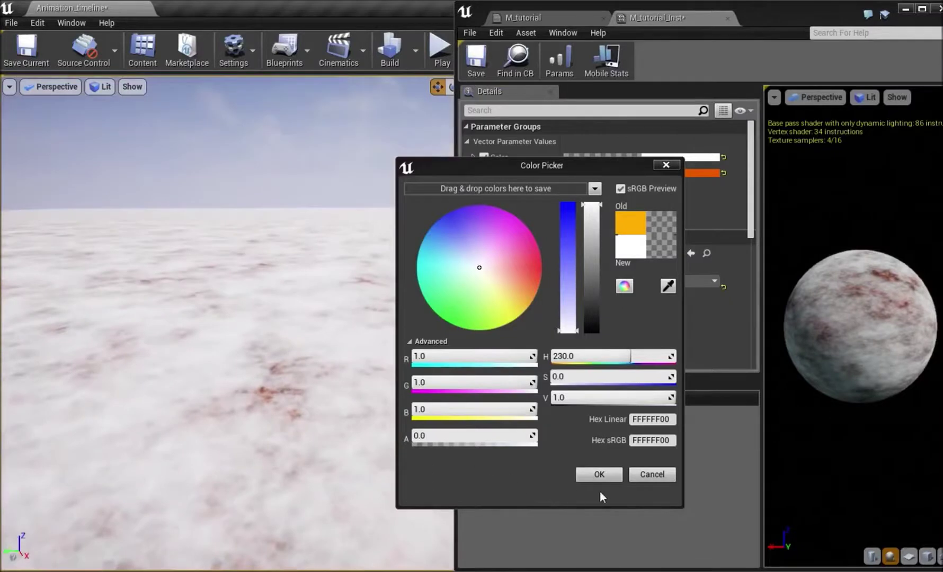
pyautogui.click(599, 473)
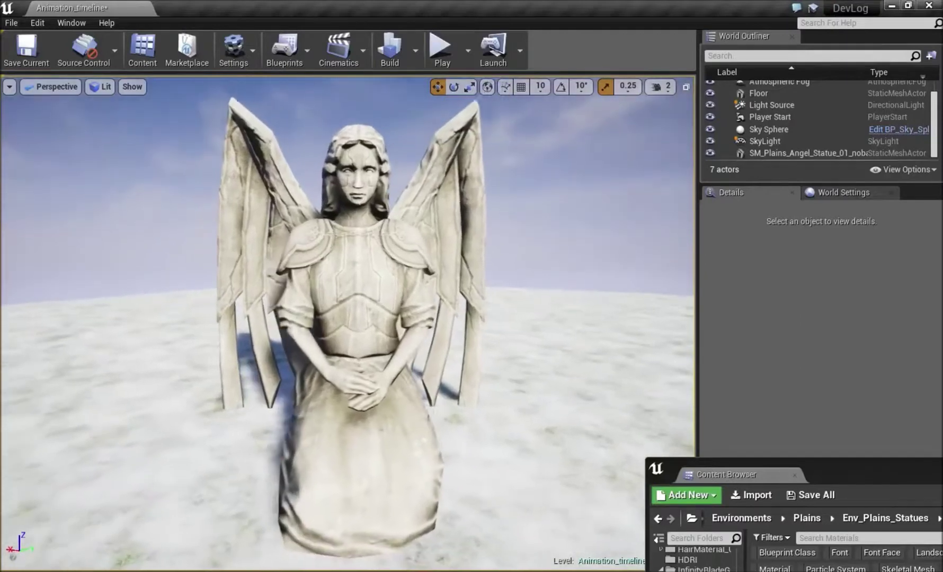
# Select the angel statue in the level and open its M_Plains_Angel_Statue material in a maximized editor
pyautogui.click(413, 206)
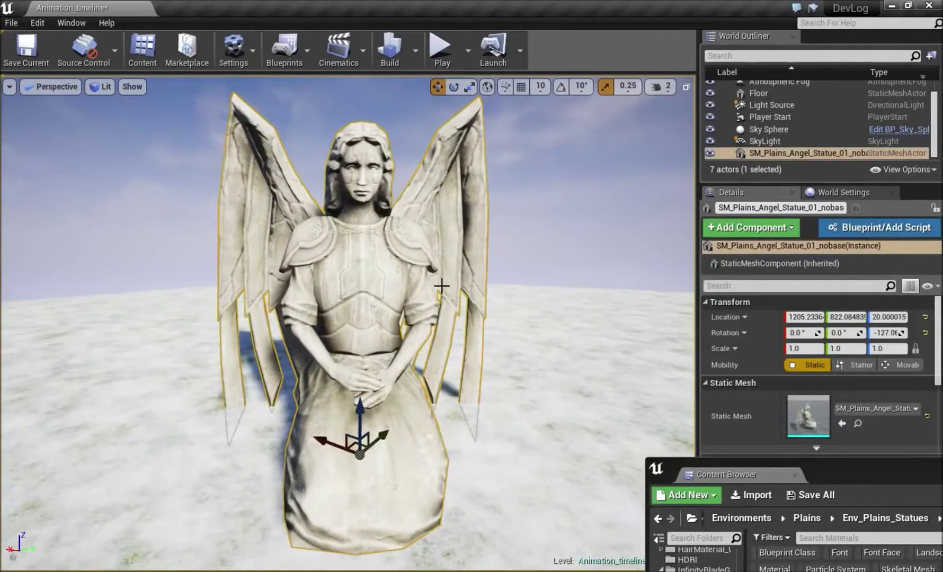
pyautogui.moveTo(876, 461); pyautogui.dragTo(599, 249)
pyautogui.click(858, 494)
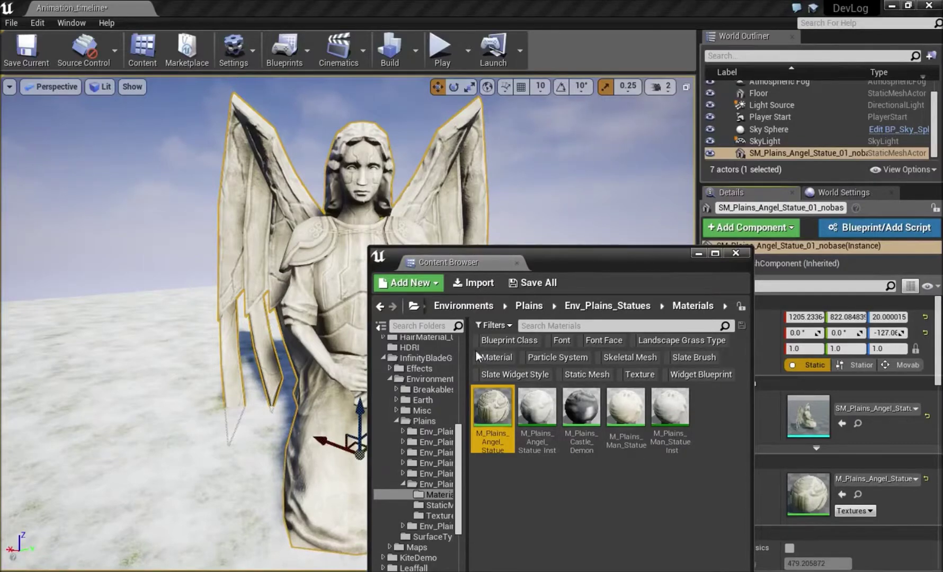
pyautogui.doubleClick(498, 415)
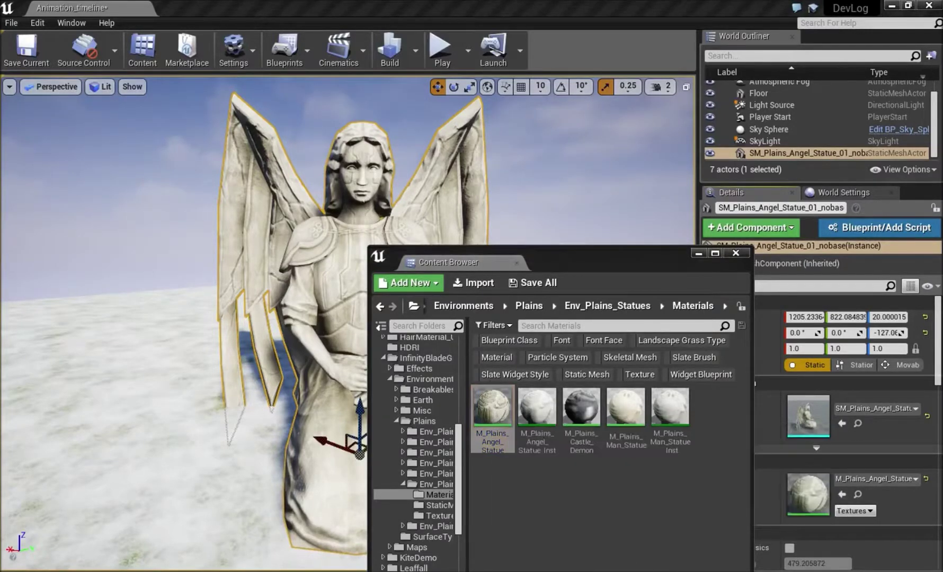
pyautogui.click(771, 118)
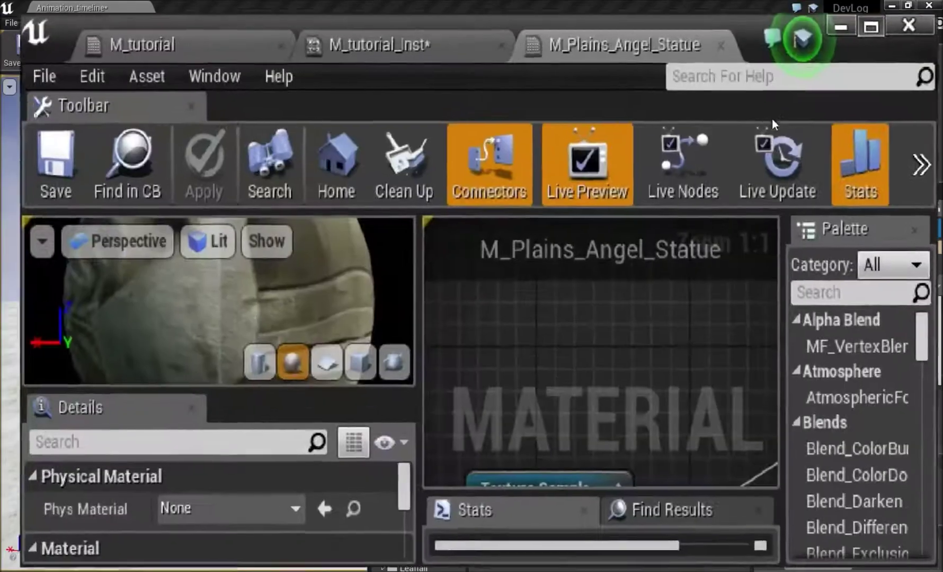
# Disconnect the Multiply node's A input and the Desaturation node's output in the statue material graph
pyautogui.moveTo(470, 292); pyautogui.dragTo(425, 194)
pyautogui.moveTo(577, 293); pyautogui.dragTo(514, 247, button='right')
pyautogui.moveTo(482, 188); pyautogui.dragTo(694, 294)
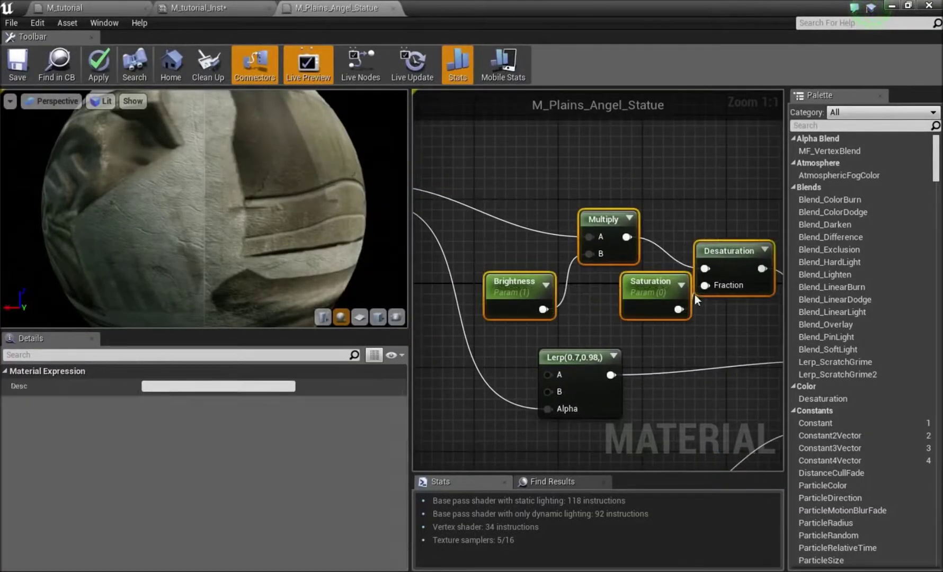
pyautogui.click(525, 207)
pyautogui.keyDown('alt'); pyautogui.click(590, 238); pyautogui.keyUp('alt')
pyautogui.moveTo(740, 257); pyautogui.dragTo(598, 238, button='right')
pyautogui.keyDown('alt'); pyautogui.click(620, 250); pyautogui.keyUp('alt')
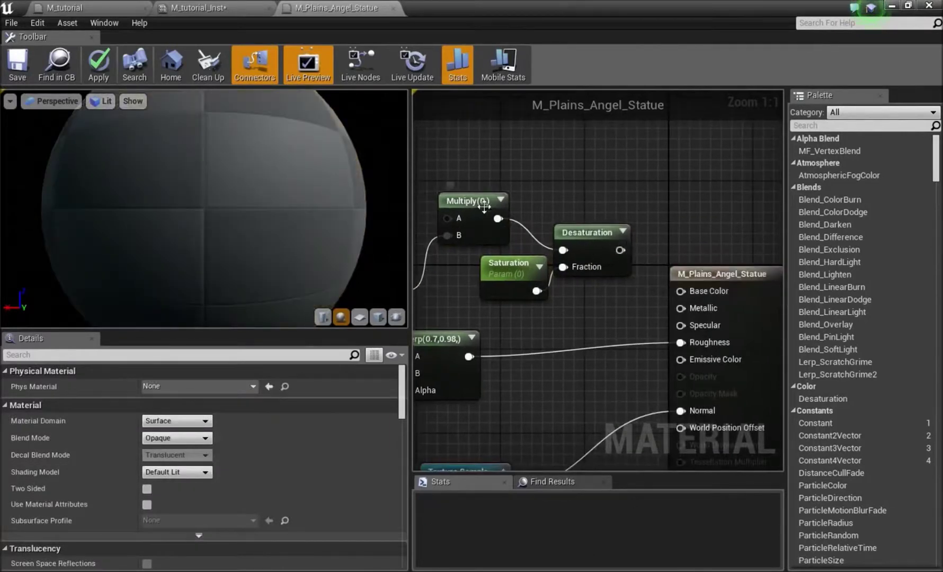
# Move the Brightness, Saturation, Multiply and Desaturation nodes upward, clearing space above the roughness Lerp
pyautogui.moveTo(484, 206); pyautogui.dragTo(650, 275, button='right')
pyautogui.moveTo(514, 232); pyautogui.dragTo(774, 370)
pyautogui.moveTo(650, 340); pyautogui.dragTo(655, 132)
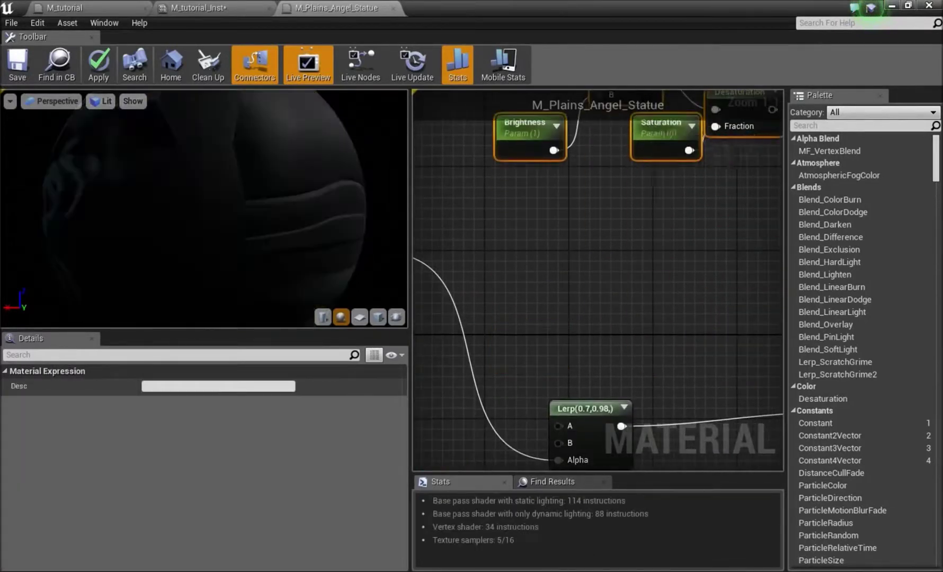
pyautogui.moveTo(603, 95); pyautogui.dragTo(642, 154, button='right')
pyautogui.moveTo(665, 169); pyautogui.dragTo(675, 79)
pyautogui.click(638, 219)
# Add a Lerp node beside the statue's diffuse texture and two empty Texture Samples below that texture
pyautogui.moveTo(528, 317); pyautogui.dragTo(635, 177, button='right')
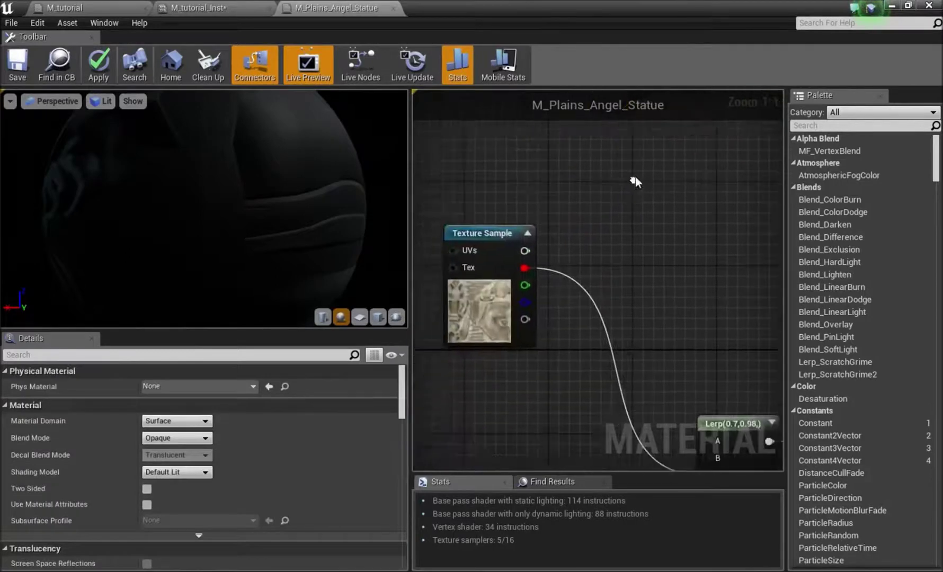
pyautogui.moveTo(639, 222); pyautogui.dragTo(610, 202, button='right')
pyautogui.click(609, 201)
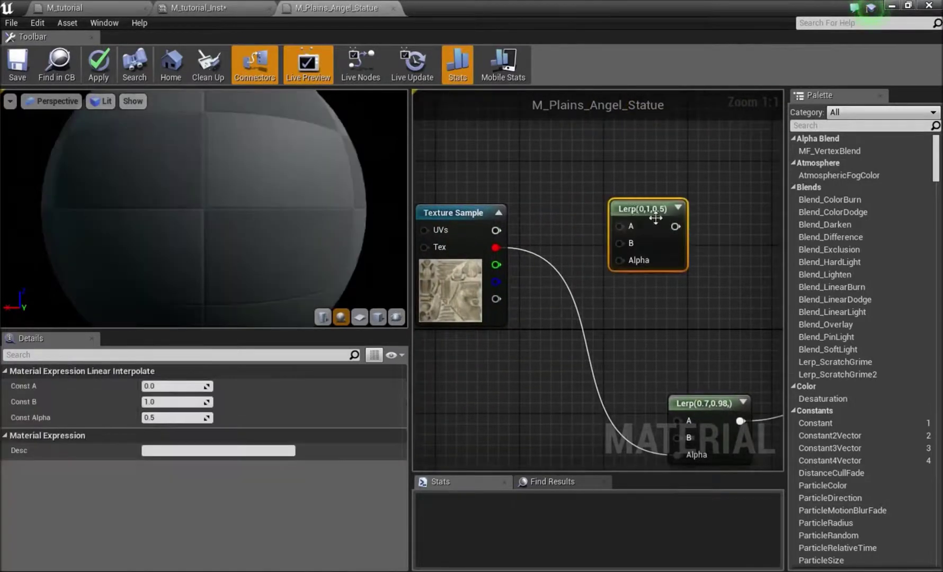
pyautogui.moveTo(477, 241); pyautogui.dragTo(457, 156)
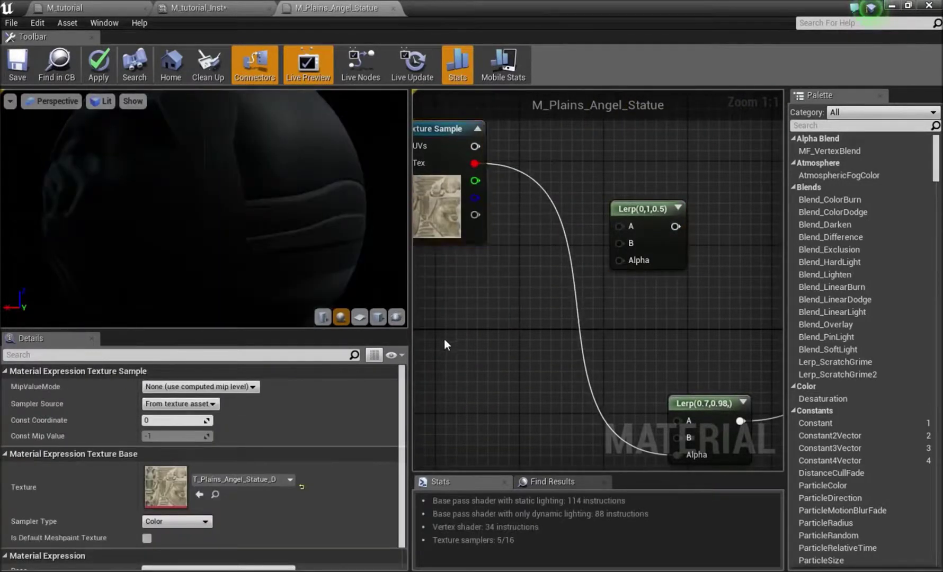
pyautogui.press('t')
pyautogui.click(444, 339)
pyautogui.moveTo(481, 388); pyautogui.dragTo(439, 324)
pyautogui.moveTo(501, 319); pyautogui.dragTo(506, 131, button='right')
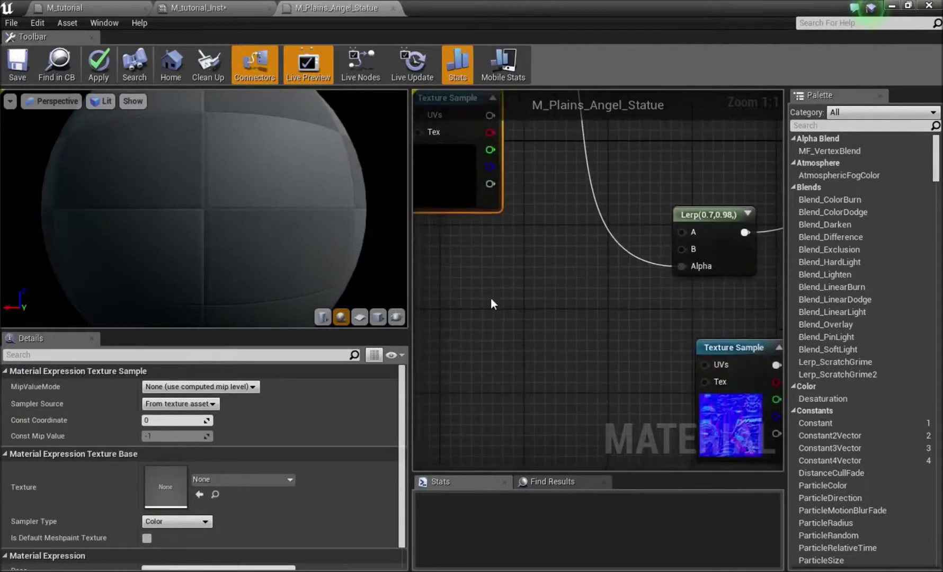
pyautogui.press('t')
pyautogui.click(491, 299)
pyautogui.moveTo(521, 354); pyautogui.dragTo(532, 273)
# Connect the lower empty Texture Sample to the new Lerp's Alpha and assign it the T_Perlin_Noise_M texture
pyautogui.moveTo(587, 170); pyautogui.dragTo(522, 303, button='right')
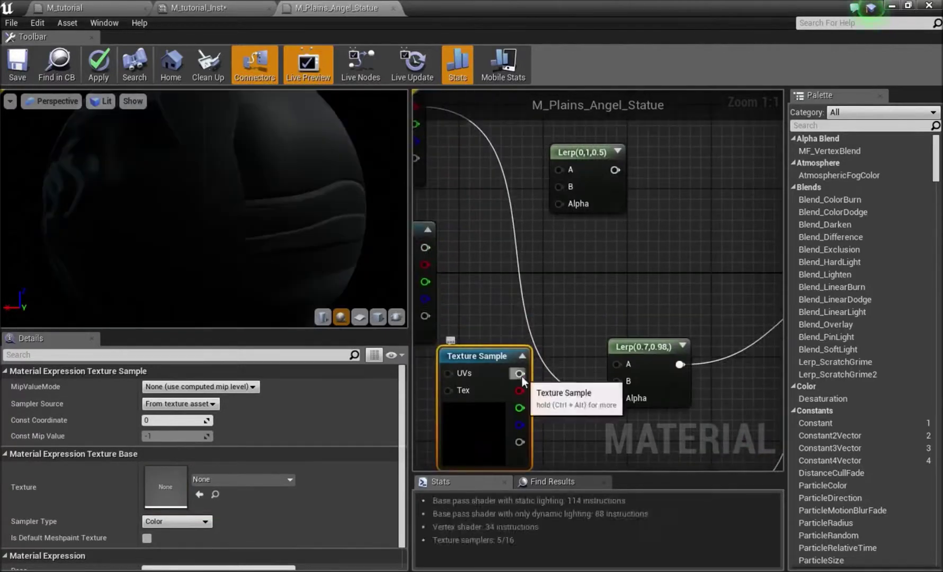
pyautogui.moveTo(519, 374); pyautogui.dragTo(559, 204)
pyautogui.moveTo(471, 415); pyautogui.dragTo(574, 351, button='right')
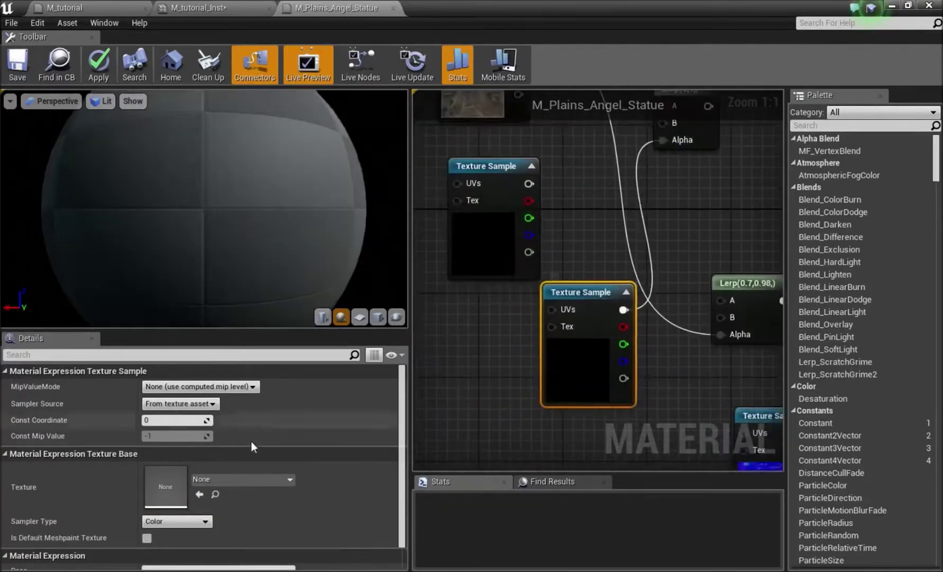
pyautogui.click(240, 479)
pyautogui.write('perli')
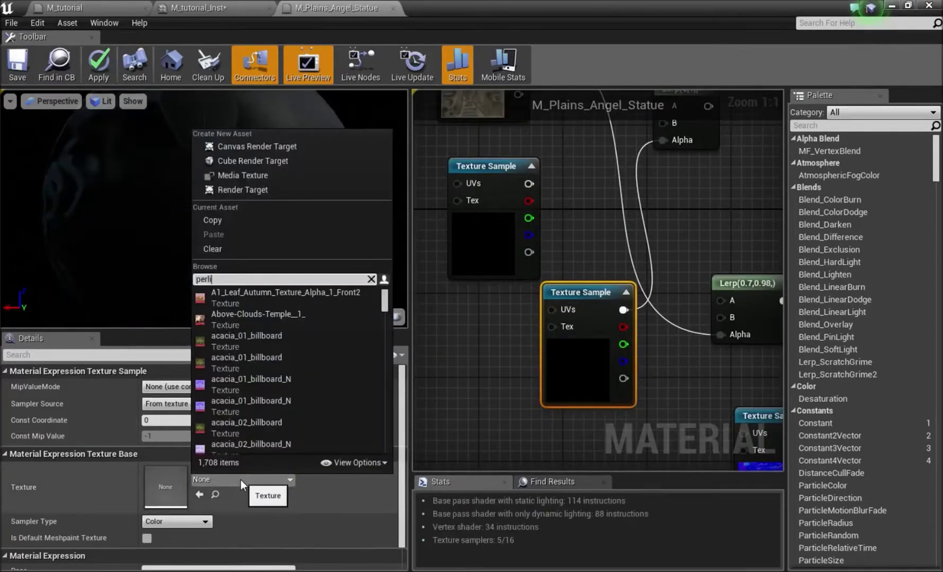
pyautogui.write('n')
pyautogui.click(245, 296)
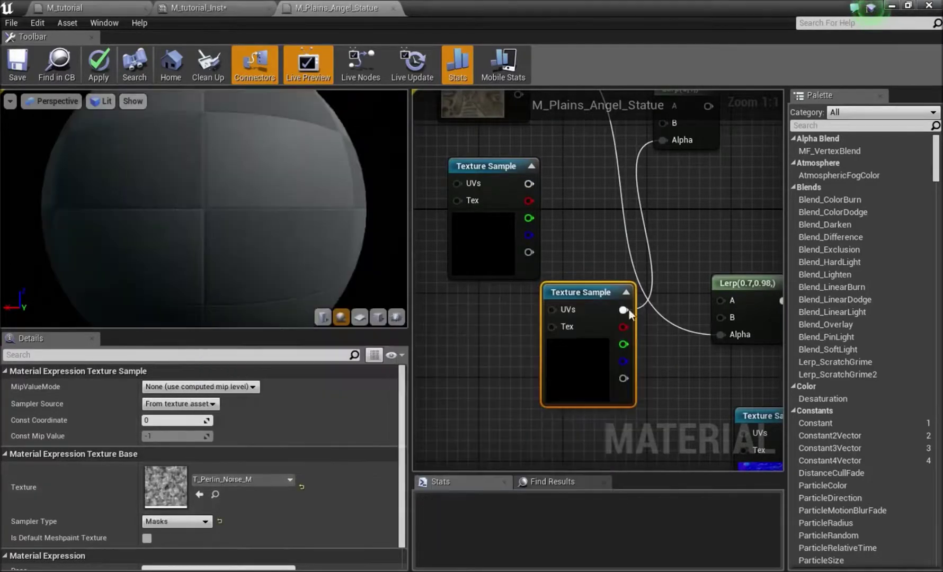
# Connect the remaining empty Texture Sample to the new Lerp's B input and assign it T_Ground_Grass_D
pyautogui.click(570, 144)
pyautogui.moveTo(500, 220); pyautogui.dragTo(495, 315, button='right')
pyautogui.click(495, 316)
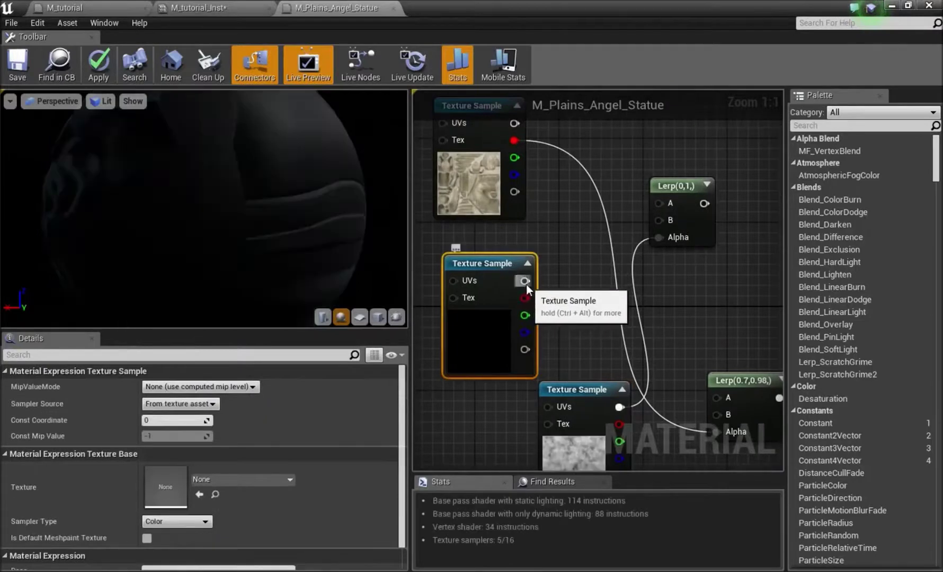
pyautogui.moveTo(527, 287); pyautogui.dragTo(659, 220)
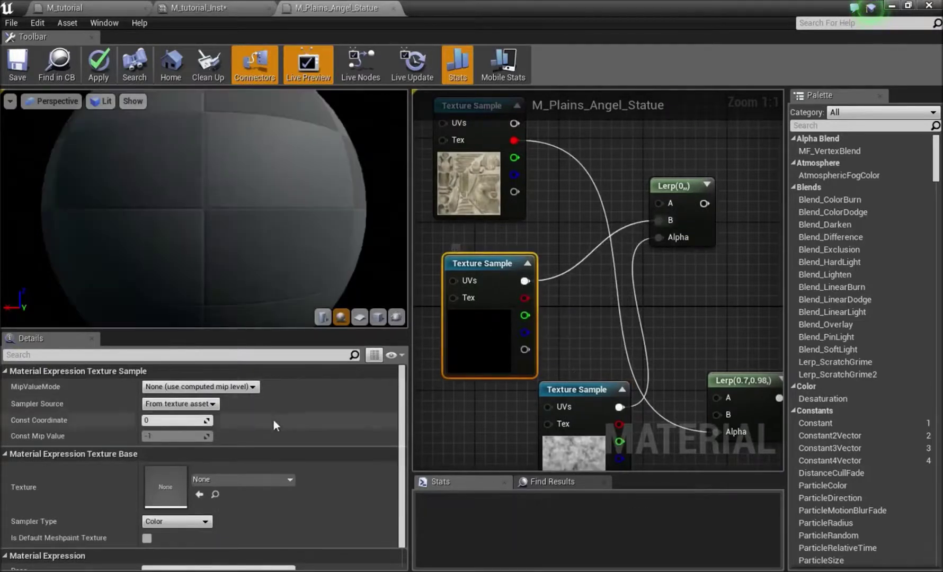
pyautogui.click(238, 482)
pyautogui.write('grass')
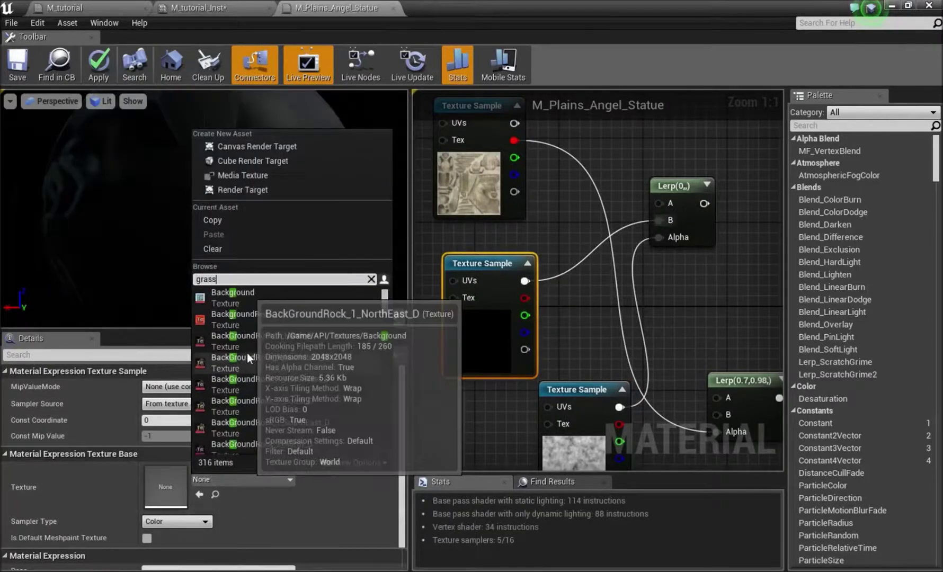
pyautogui.write(' starter')
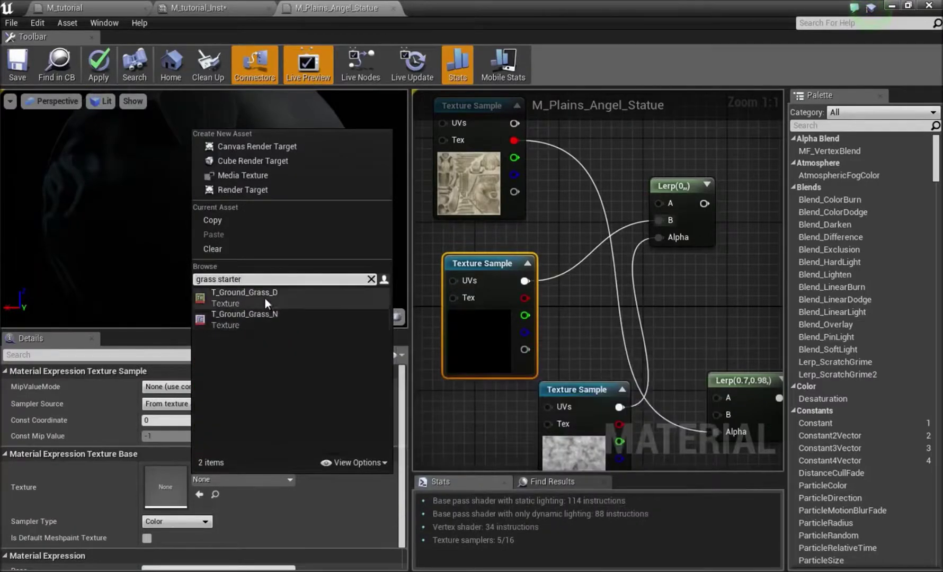
pyautogui.click(266, 299)
# Connect the statue's diffuse texture to the new Lerp's A input and the Lerp's output to Base Color
pyautogui.click(510, 128)
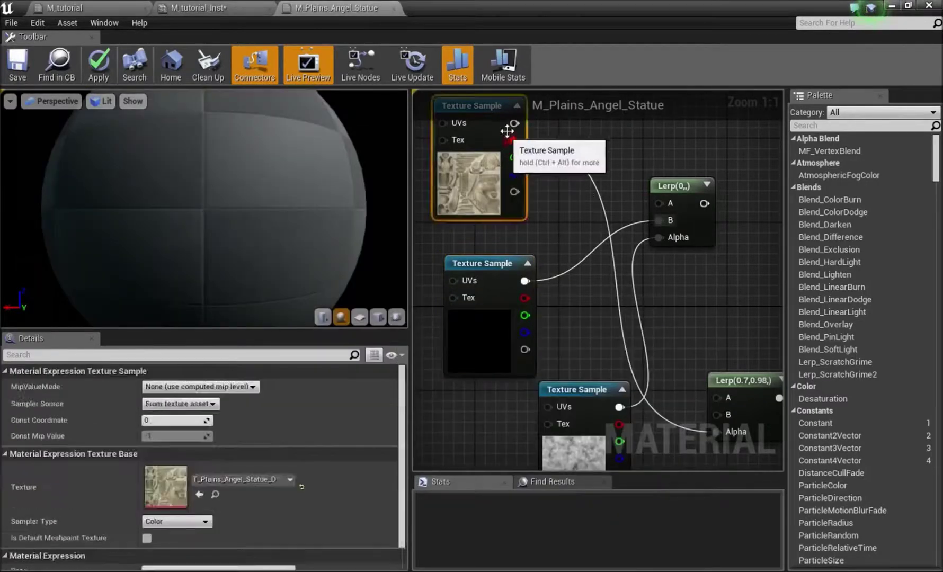
pyautogui.moveTo(515, 141); pyautogui.dragTo(574, 339)
pyautogui.moveTo(502, 253); pyautogui.dragTo(655, 202, button='right')
pyautogui.click(654, 202)
pyautogui.moveTo(473, 240); pyautogui.dragTo(720, 239, button='right')
pyautogui.moveTo(612, 279); pyautogui.dragTo(678, 269, button='right')
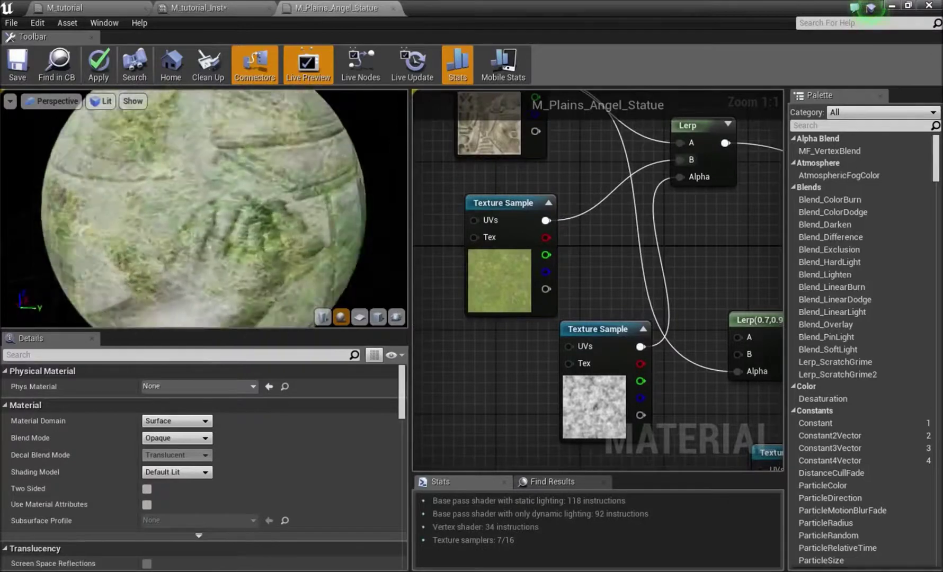
# Switch the preview mesh to a plane and examine how the grass blends with the statue texture
pyautogui.moveTo(355, 234)
pyautogui.mouseDown()
pyautogui.moveTo(318, 234)
pyautogui.moveTo(355, 233)
pyautogui.mouseUp()
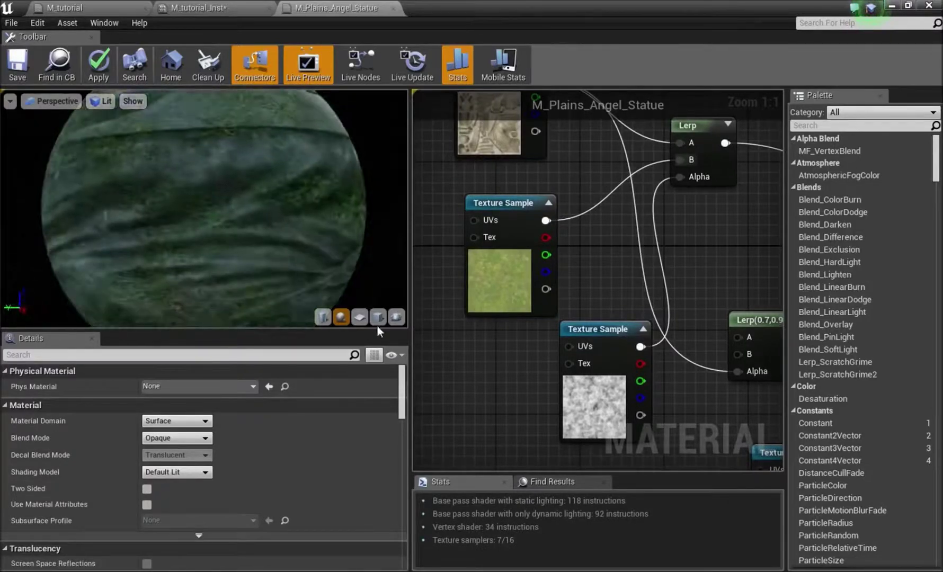
pyautogui.click(363, 317)
pyautogui.moveTo(252, 210); pyautogui.dragTo(233, 215)
pyautogui.moveTo(252, 214)
pyautogui.mouseDown(button='right')
pyautogui.moveTo(252, 268)
pyautogui.moveTo(252, 225)
pyautogui.mouseUp(button='right')
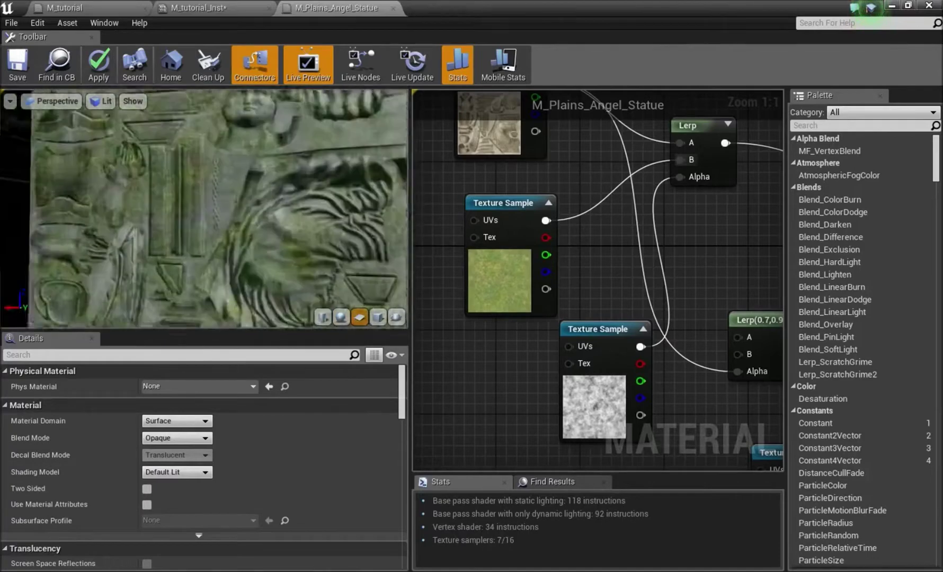
pyautogui.moveTo(340, 194); pyautogui.dragTo(340, 167, button='right')
# Move the Perlin noise Texture Sample slightly away from the grass texture, leaving room for UV nodes
pyautogui.click(616, 347)
pyautogui.moveTo(460, 424); pyautogui.dragTo(580, 324, button='right')
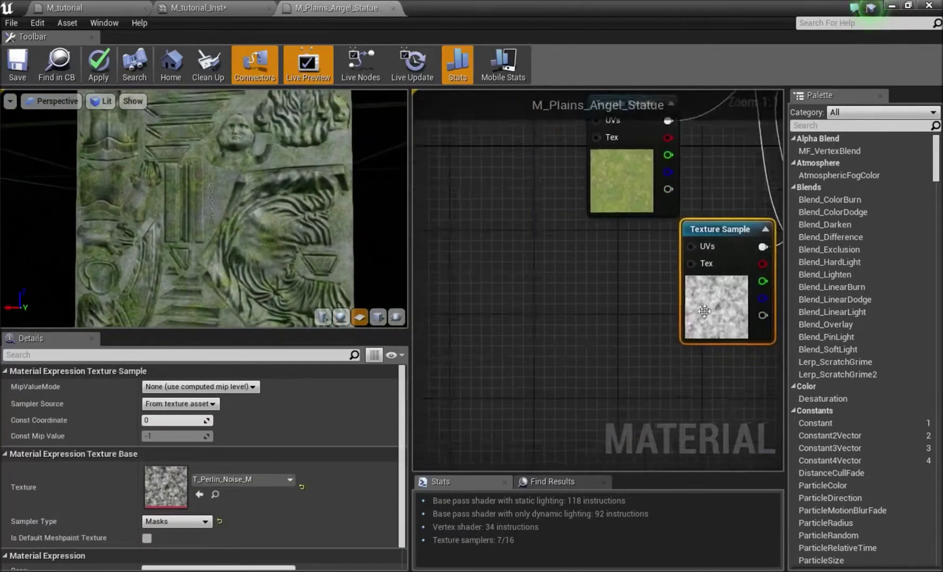
pyautogui.moveTo(710, 325); pyautogui.dragTo(679, 369)
pyautogui.click(609, 323)
pyautogui.moveTo(522, 294); pyautogui.dragTo(620, 292, button='right')
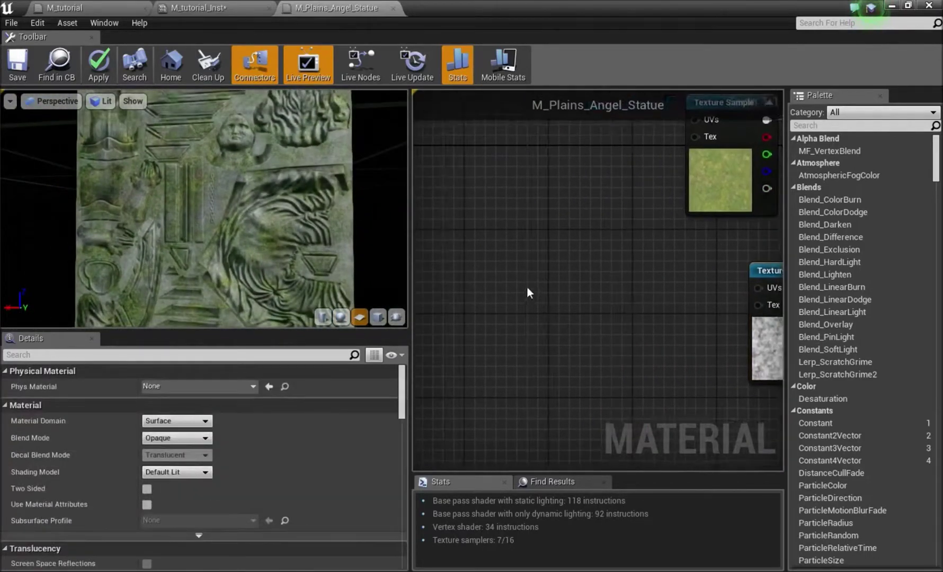
# Add a Lerp node beside the Perlin noise texture and save the material
pyautogui.click(504, 269)
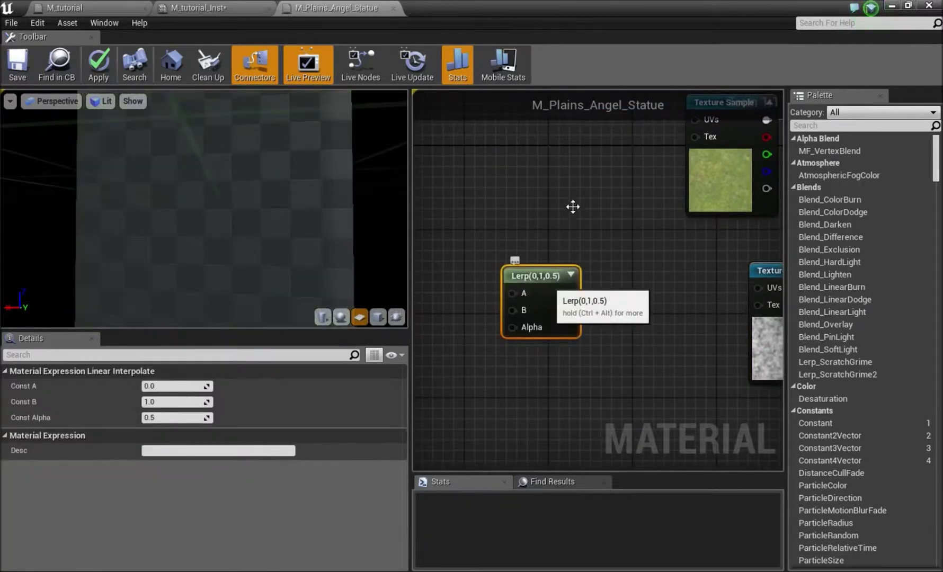
pyautogui.hotkey('ctrl', 's')
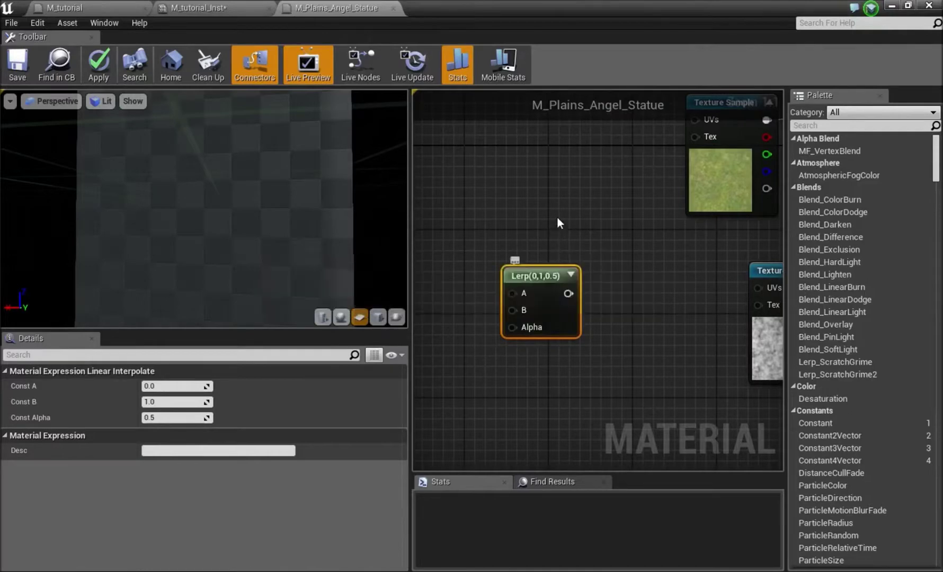
pyautogui.click(546, 216)
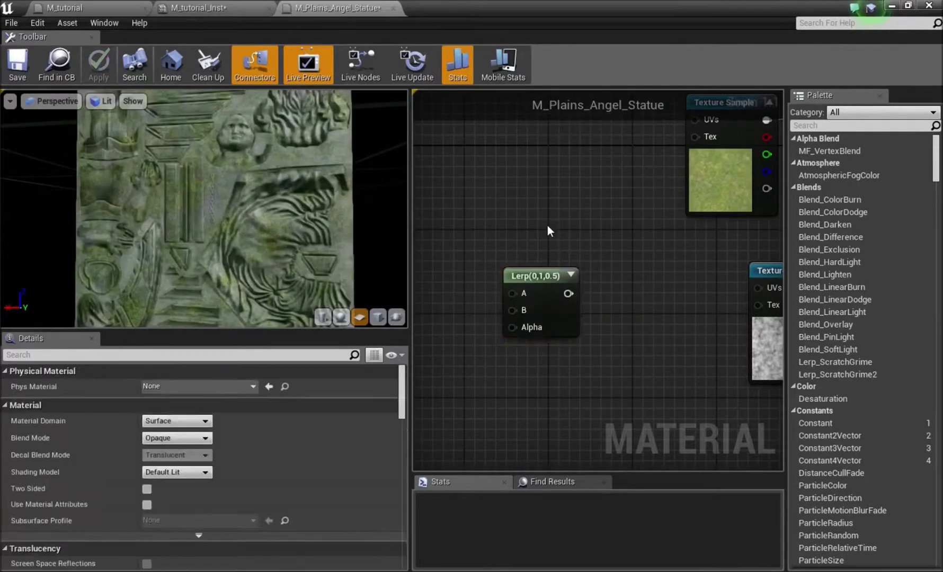
# Replace the unconnected Lerp with a TexCoord node and a Multiply node beside the Perlin noise texture
pyautogui.click(539, 214)
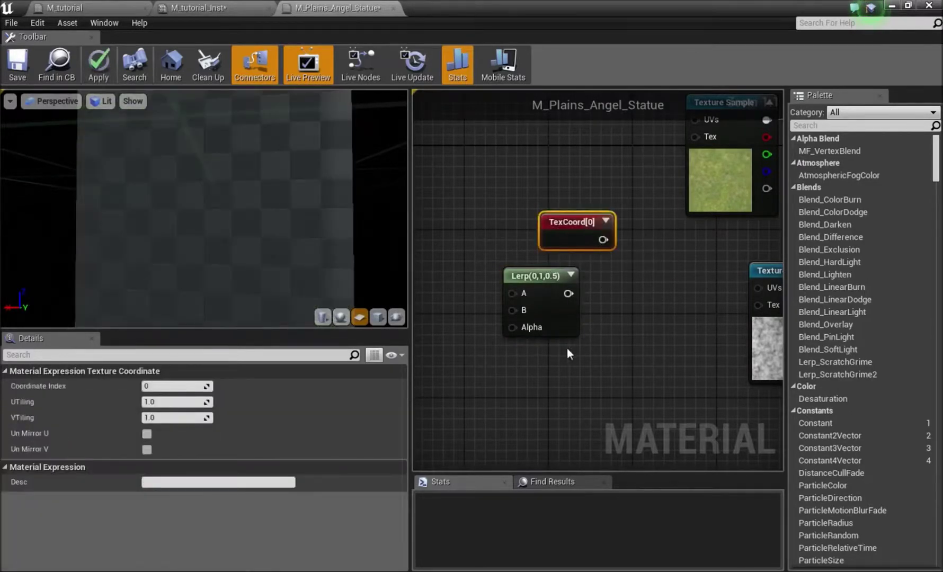
pyautogui.click(549, 300)
pyautogui.press('Delete')
pyautogui.moveTo(564, 307); pyautogui.dragTo(515, 269, button='right')
pyautogui.click(596, 257)
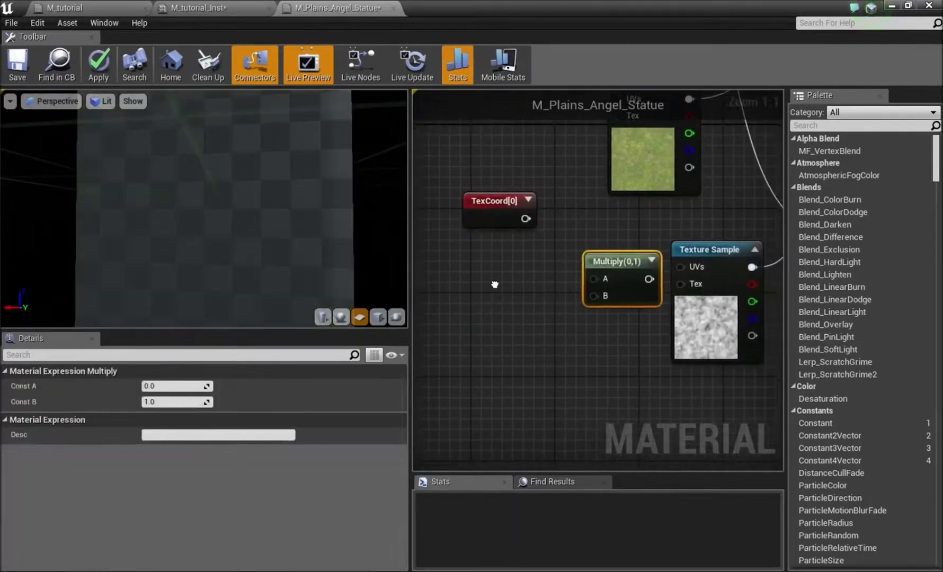
# Add a scalar parameter, connect it to the new Multiply node's B input and name it UV
pyautogui.click(452, 286)
pyautogui.moveTo(503, 322); pyautogui.dragTo(593, 296)
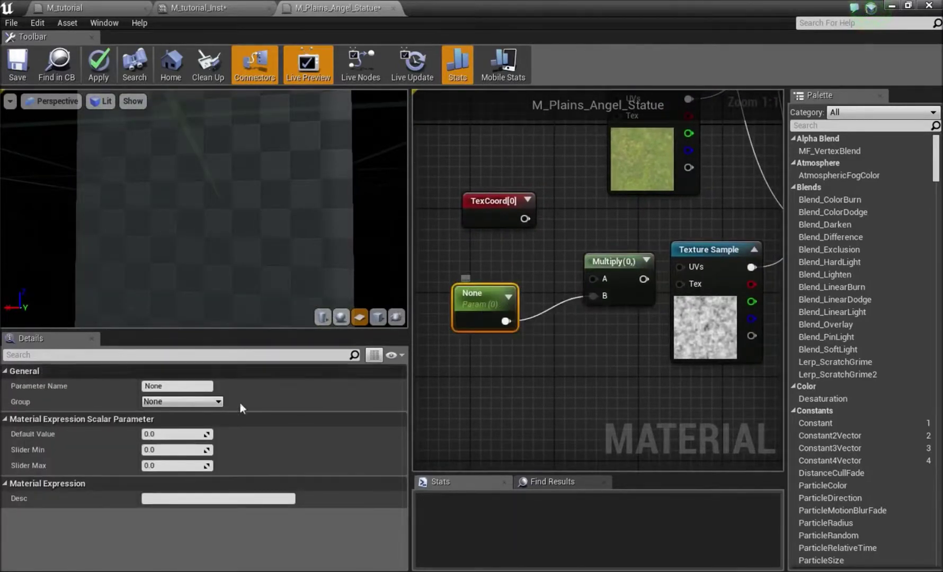
pyautogui.click(170, 385)
pyautogui.write('UV')
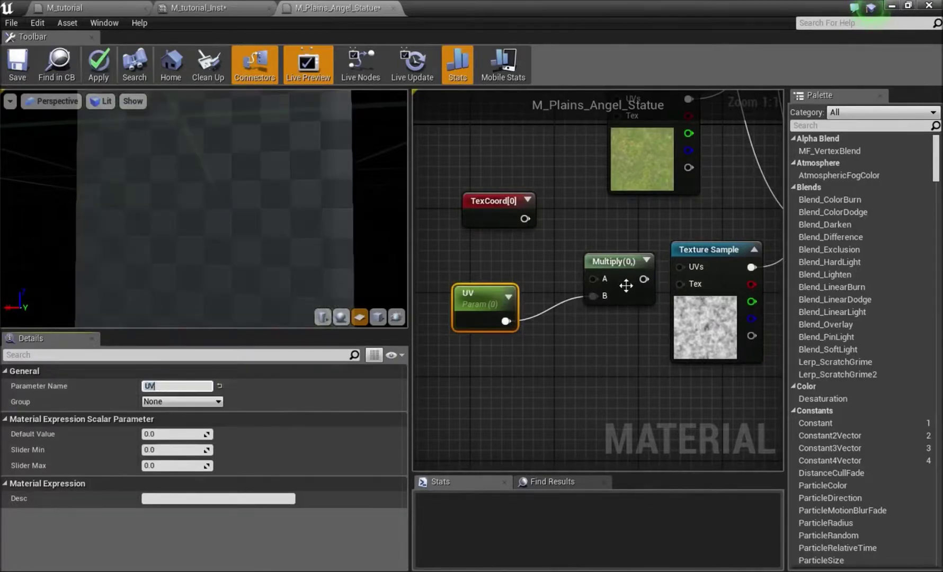
# Connect the Multiply output to the Perlin noise texture's UVs and the TexCoord node to the Multiply's A input
pyautogui.moveTo(633, 269); pyautogui.dragTo(679, 267)
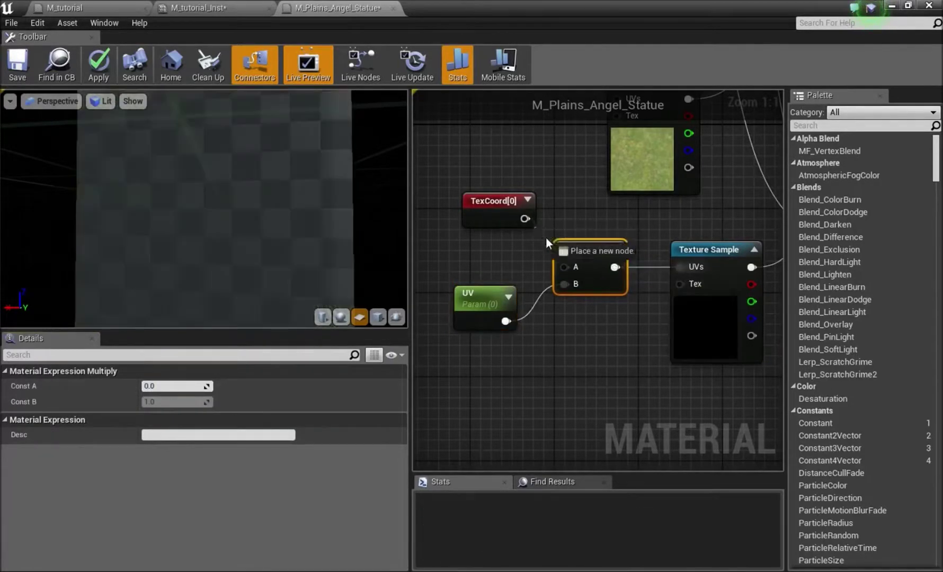
pyautogui.moveTo(569, 270); pyautogui.dragTo(568, 269)
pyautogui.moveTo(485, 213); pyautogui.dragTo(451, 230)
pyautogui.click(535, 191)
# Replace the grass Texture Sample's texture with the starter content texture T_ground_Moss_D
pyautogui.click(617, 166)
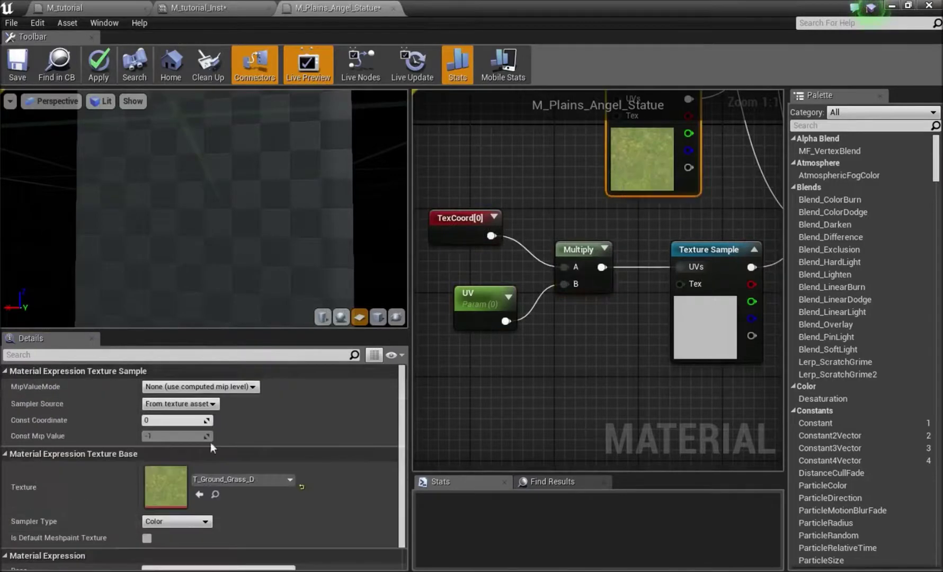
pyautogui.click(262, 481)
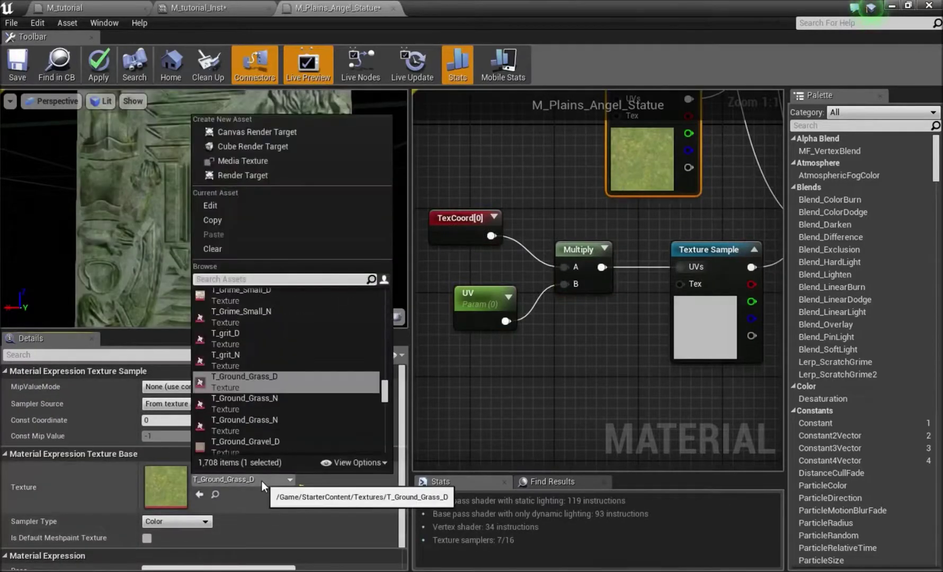
pyautogui.write('moss')
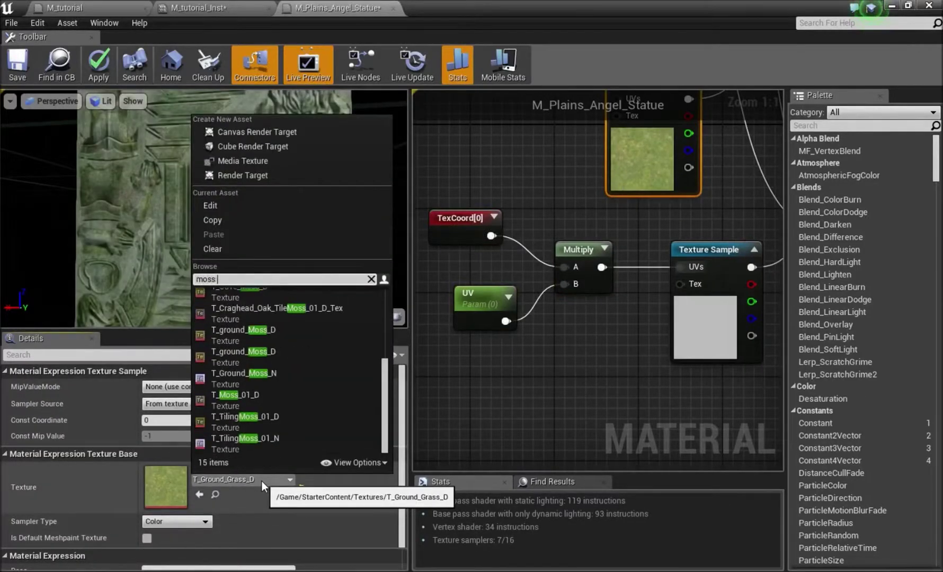
pyautogui.write(' starter')
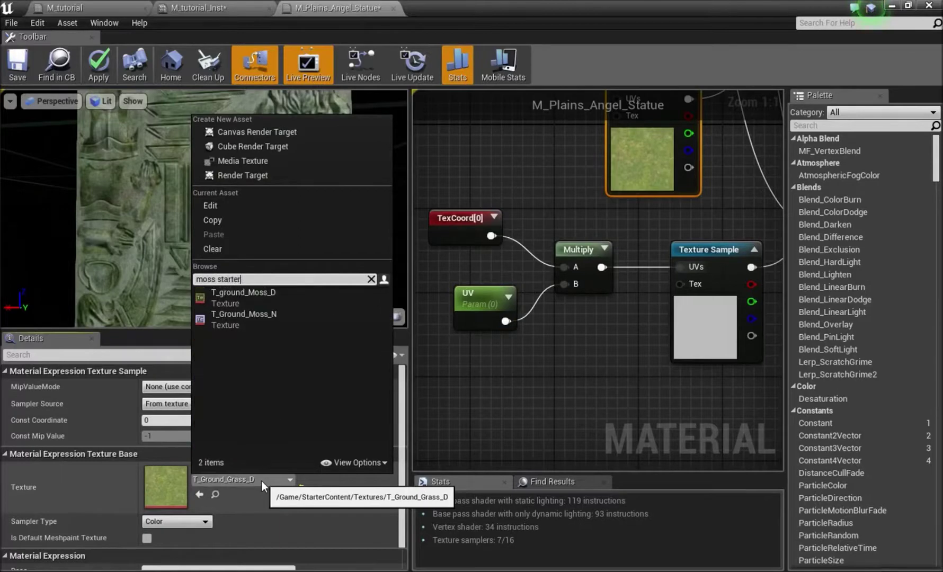
pyautogui.click(251, 300)
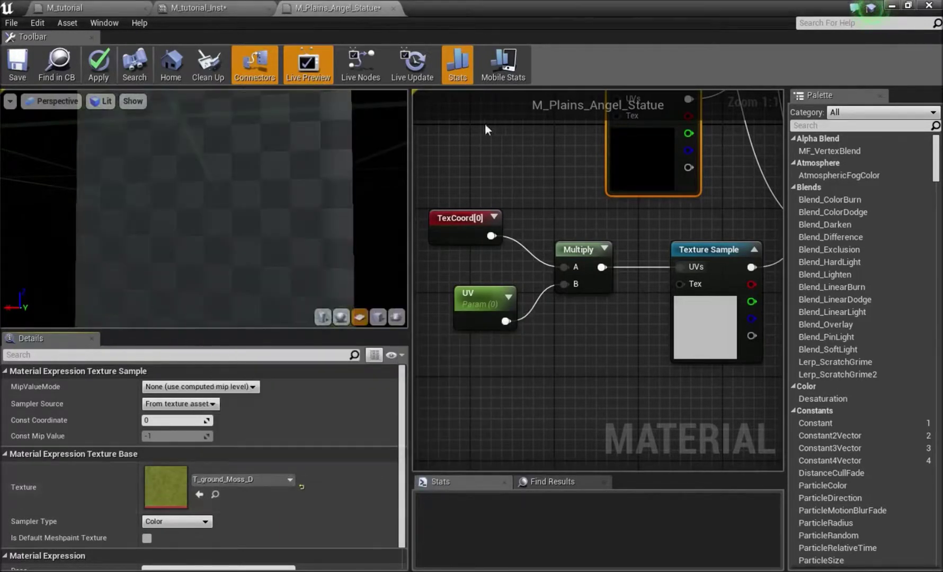
# Examine the moss blend up close in the material preview and apply the material changes
pyautogui.moveTo(543, 182); pyautogui.dragTo(489, 243, button='right')
pyautogui.click(551, 218)
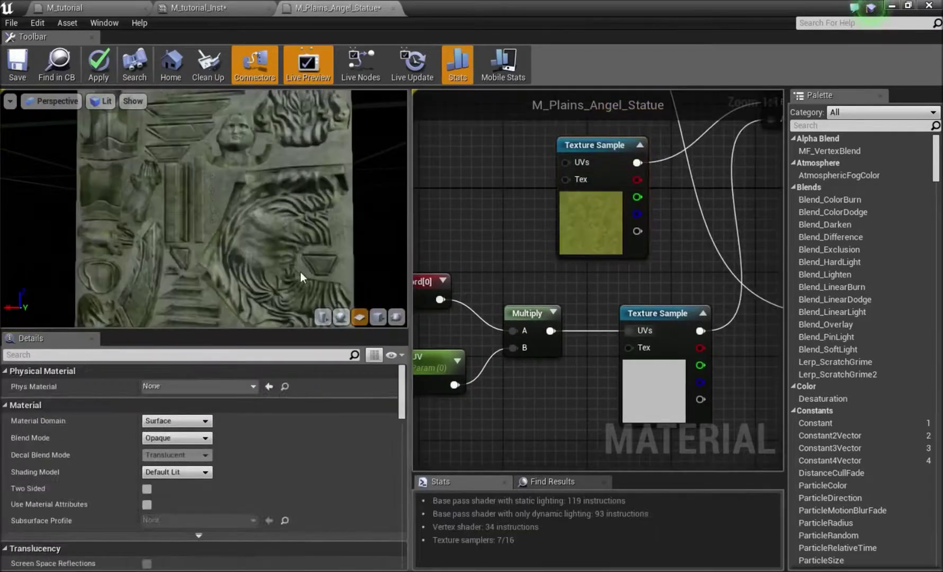
pyautogui.moveTo(284, 195); pyautogui.dragTo(285, 154, button='right')
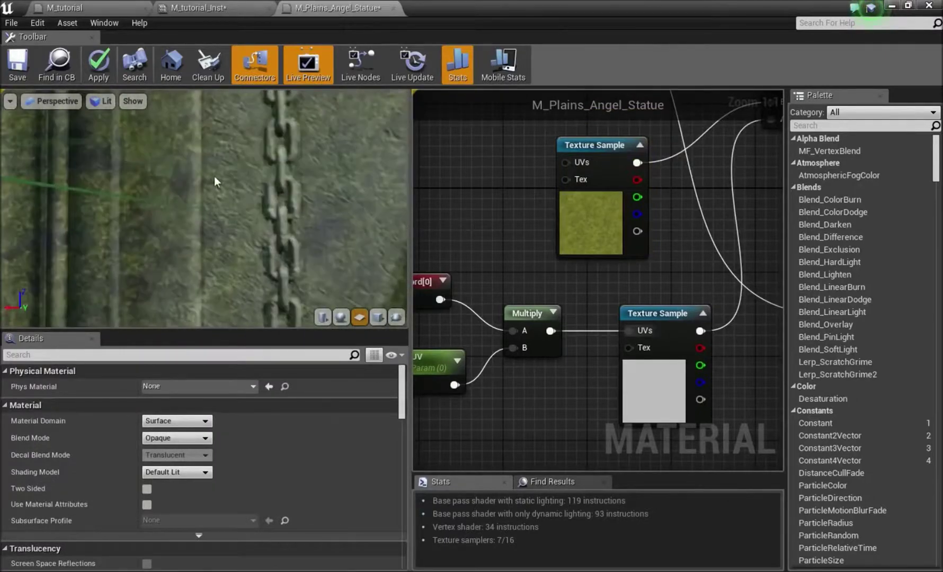
pyautogui.moveTo(214, 181); pyautogui.dragTo(214, 228, button='right')
pyautogui.moveTo(233, 167); pyautogui.dragTo(186, 228, button='right')
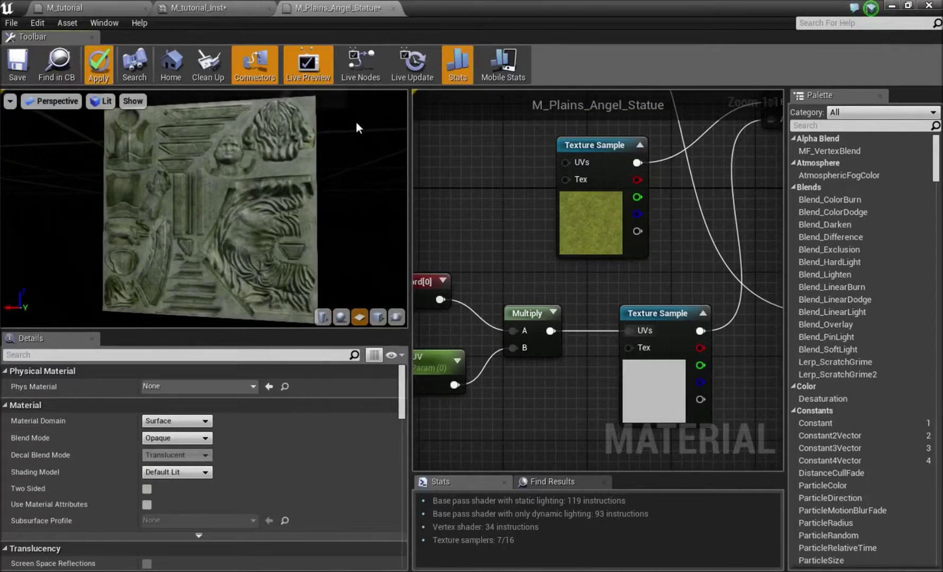
# Create a material instance of M_Plains_Angel_Statue and assign it to the angel statue in the level
pyautogui.click(893, 6)
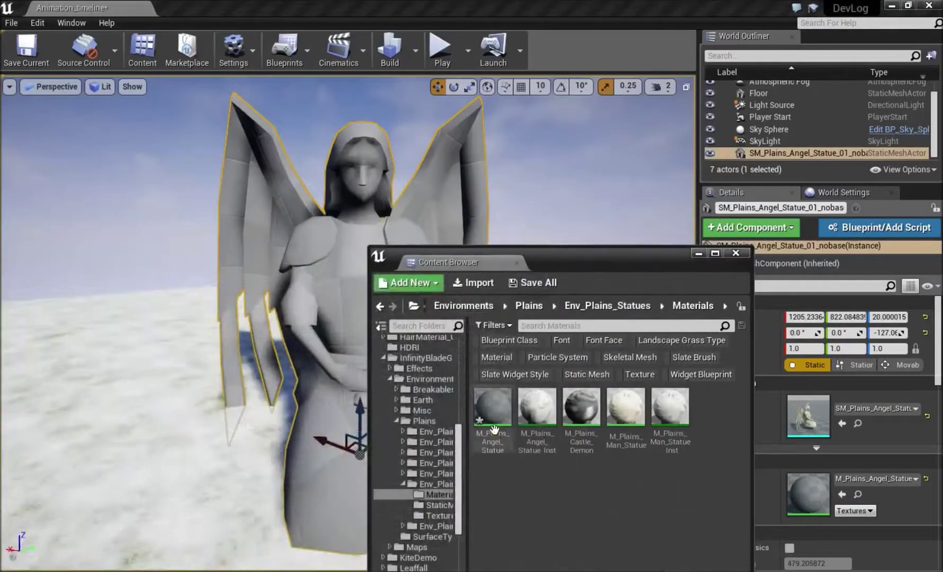
pyautogui.rightClick(494, 428)
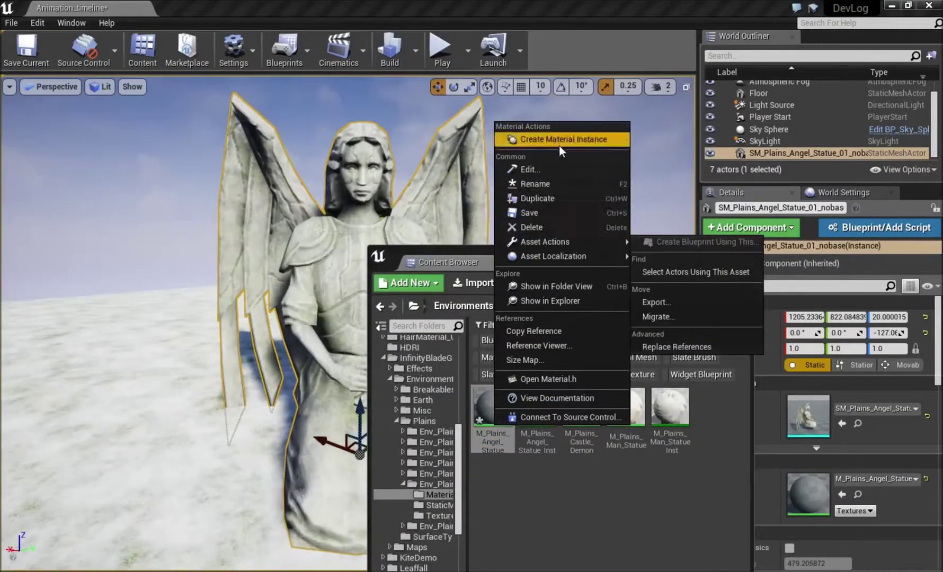
pyautogui.click(561, 139)
pyautogui.press('Return')
pyautogui.moveTo(581, 407); pyautogui.dragTo(345, 250)
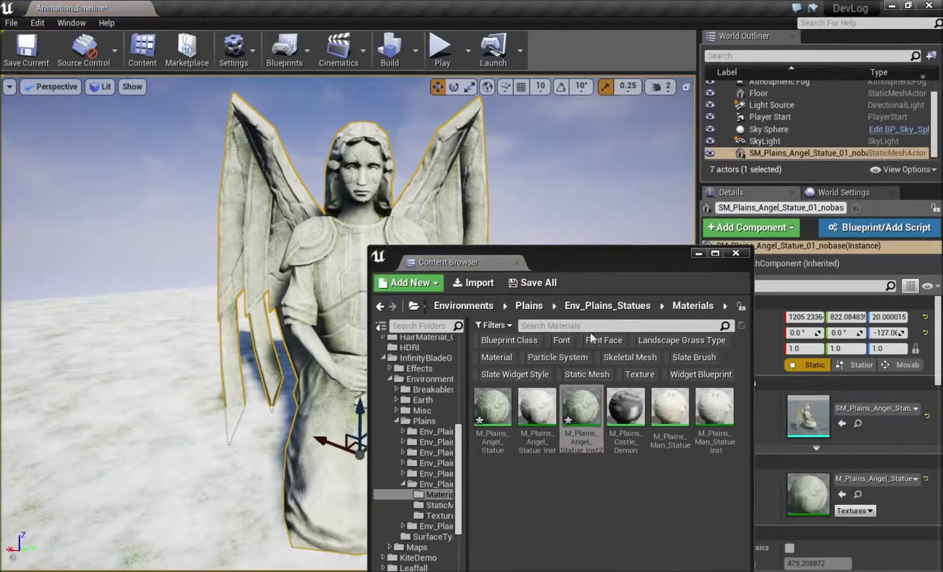
# Open the new material instance in a window beside the statue, enable its UV parameter and clear the Content Browser from view
pyautogui.doubleClick(580, 413)
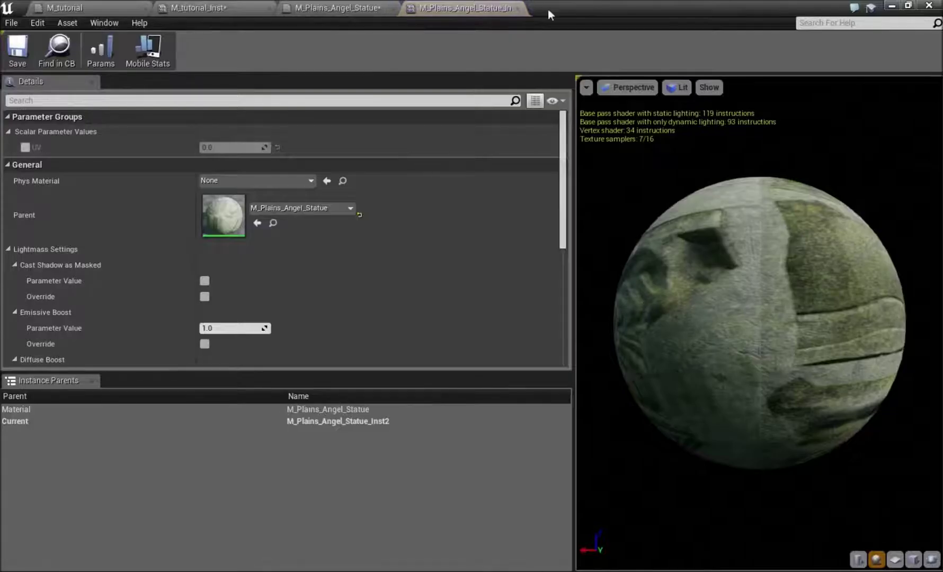
pyautogui.moveTo(549, 9); pyautogui.dragTo(761, 113)
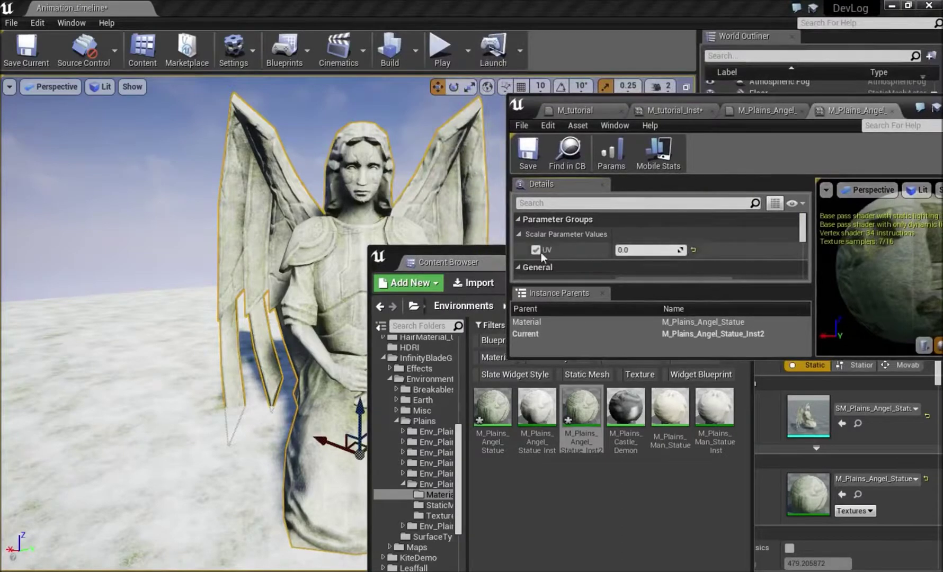
pyautogui.moveTo(494, 254); pyautogui.dragTo(0, 265)
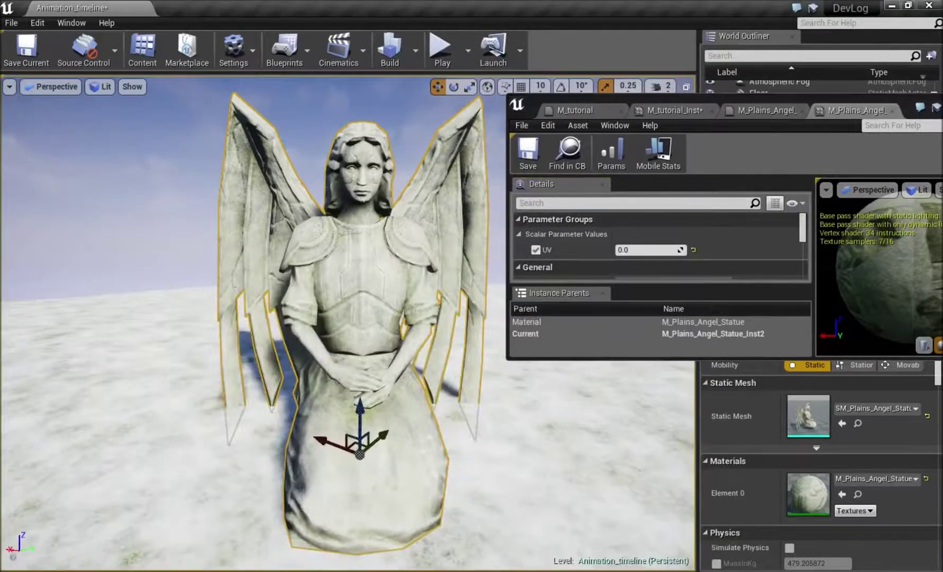
# Try a UV value of 10 in the statue's material instance
pyautogui.press('w')
pyautogui.moveTo(339, 318)
pyautogui.mouseDown(button='right')
pyautogui.moveTo(378, 301)
pyautogui.moveTo(339, 307)
pyautogui.moveTo(355, 334)
pyautogui.moveTo(344, 318)
pyautogui.mouseUp(button='right')
pyautogui.press('s')
pyautogui.press('w')
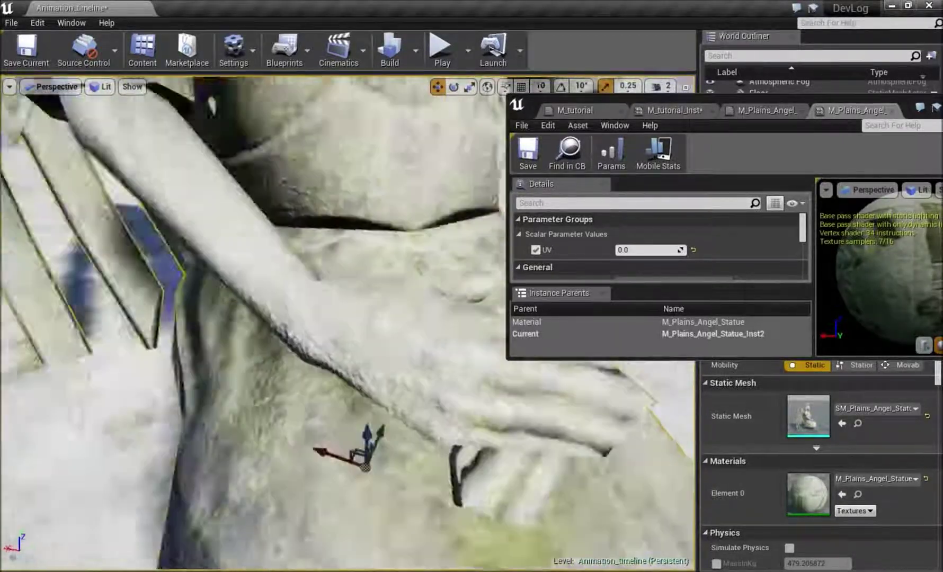
pyautogui.moveTo(348, 296); pyautogui.dragTo(347, 297)
pyautogui.scroll(-3, 635, 257)
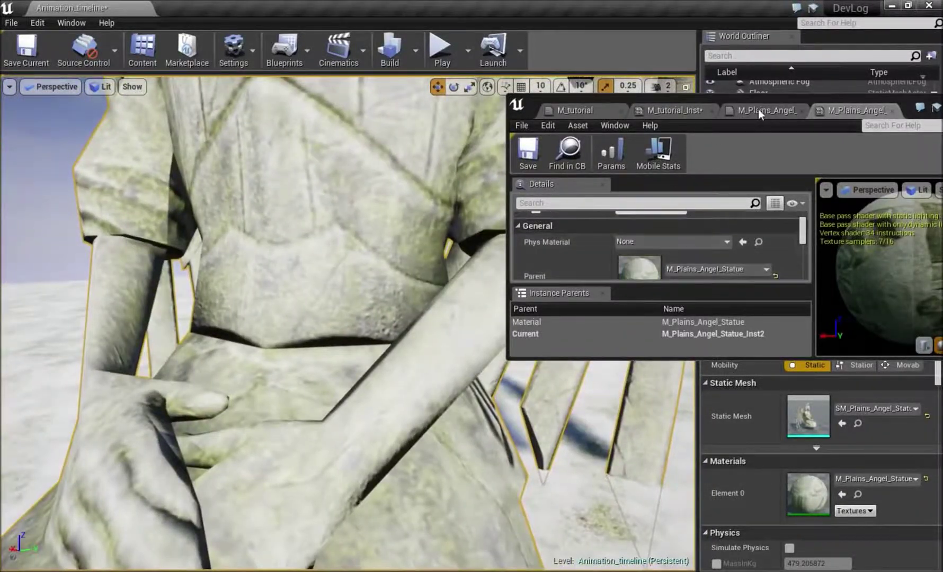
pyautogui.scroll(3, 681, 233)
pyautogui.moveTo(627, 252); pyautogui.dragTo(648, 249)
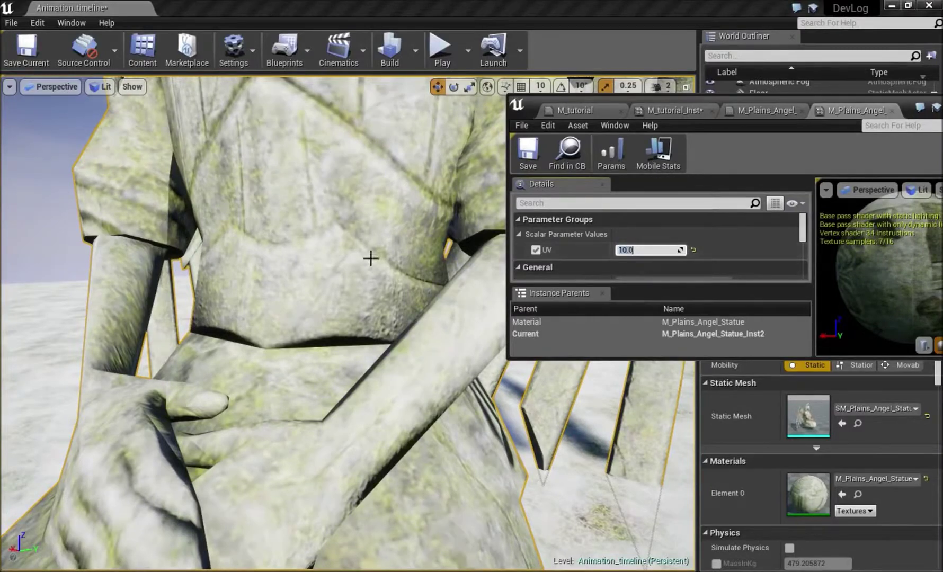
# Set the material instance's UV parameter to 1.0 and inspect the moss on the statue's body and wings
pyautogui.moveTo(371, 257); pyautogui.dragTo(370, 257, button='right')
pyautogui.moveTo(370, 255); pyautogui.dragTo(371, 255)
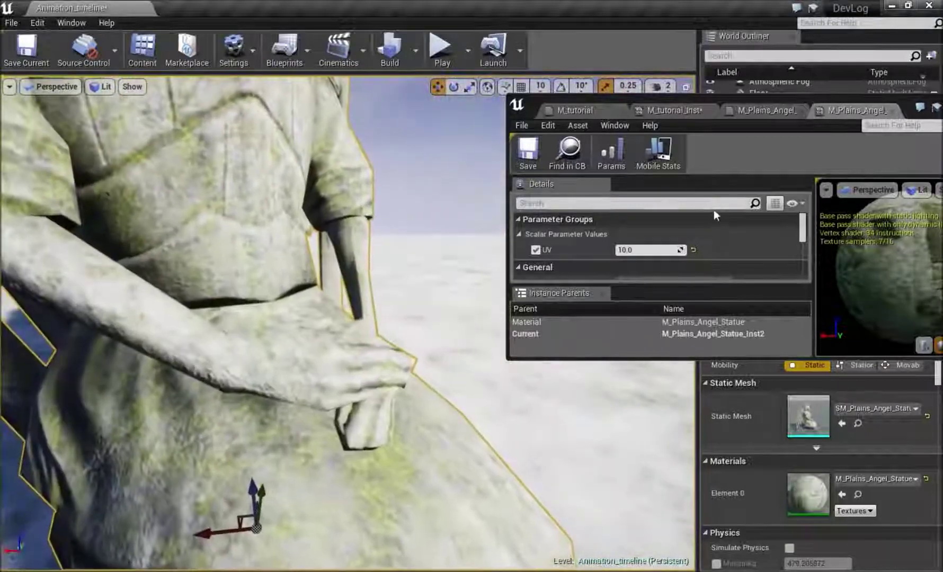
pyautogui.click(642, 264)
pyautogui.press('Return')
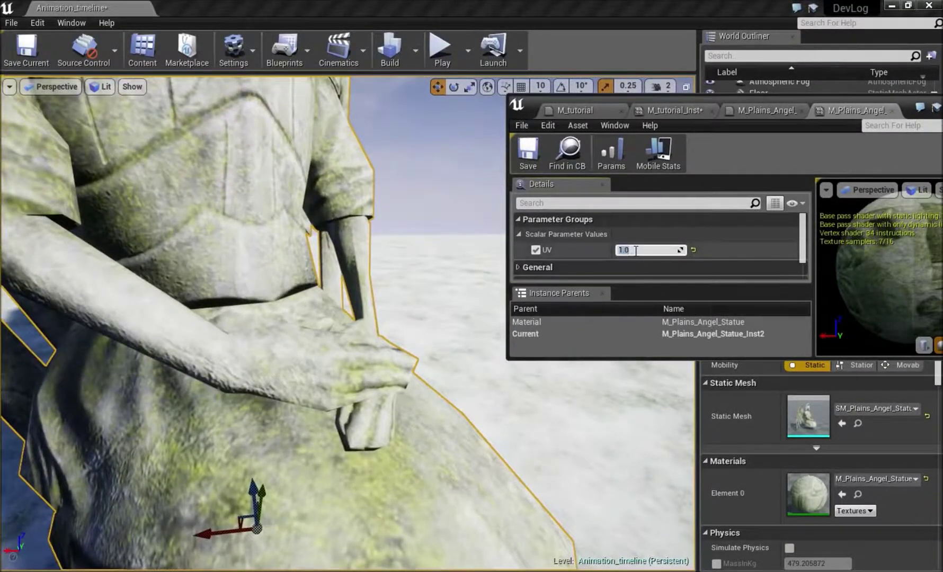
pyautogui.moveTo(381, 321); pyautogui.dragTo(381, 321, button='right')
pyautogui.moveTo(447, 427); pyautogui.dragTo(447, 427, button='right')
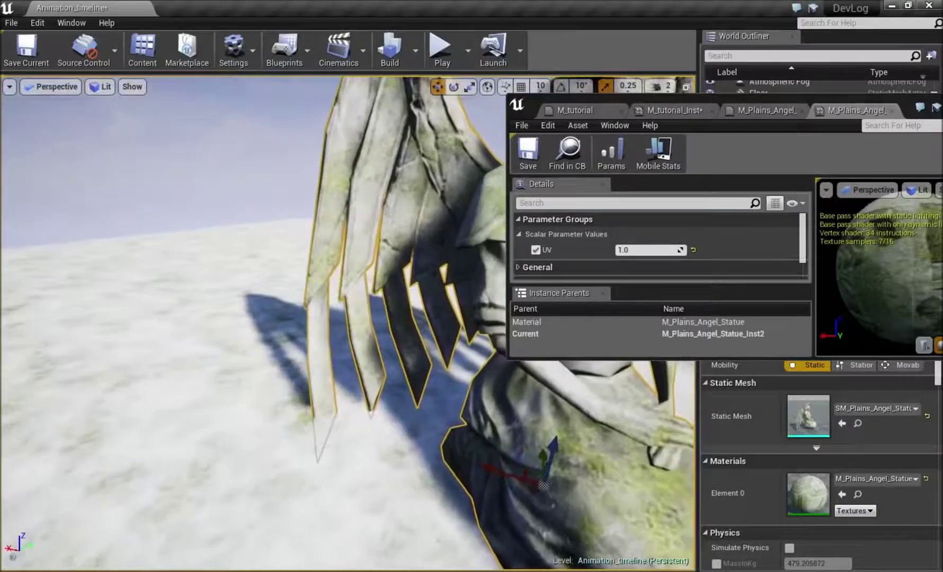